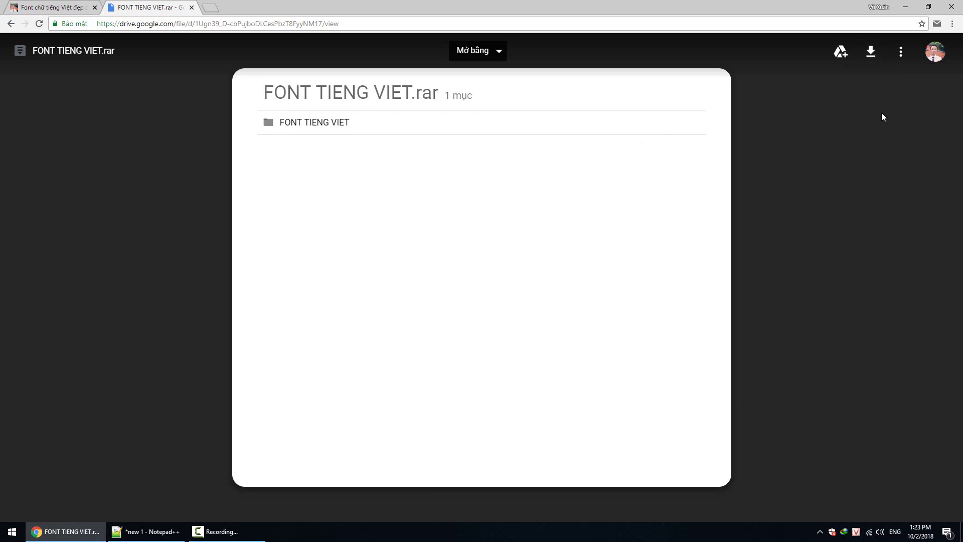
Download FONT TIENG VIET.rar from Google Drive, saving it to the Desktop.
{"action": "left_click", "coordinate": [873, 60]}
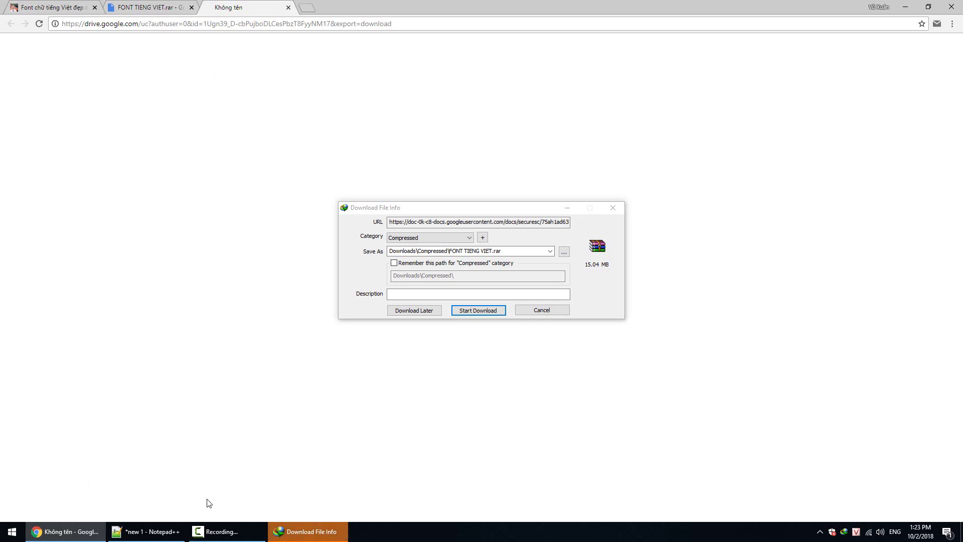
{"action": "left_click", "coordinate": [563, 251]}
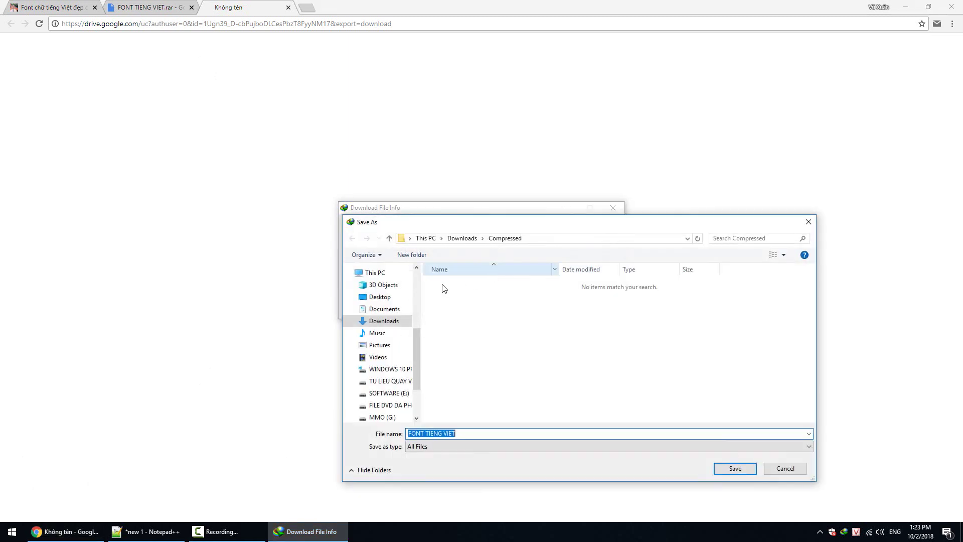
{"action": "left_click", "coordinate": [378, 296]}
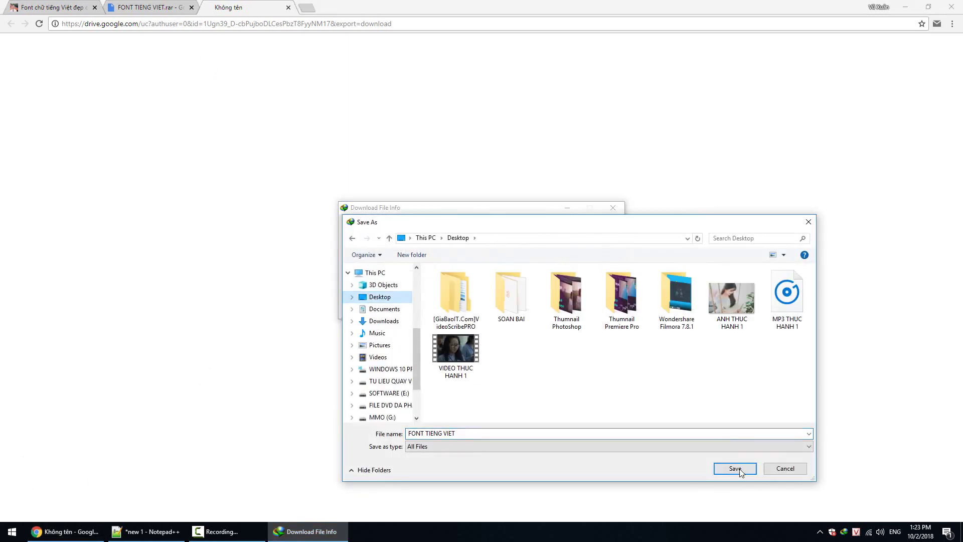
{"action": "left_click", "coordinate": [735, 468]}
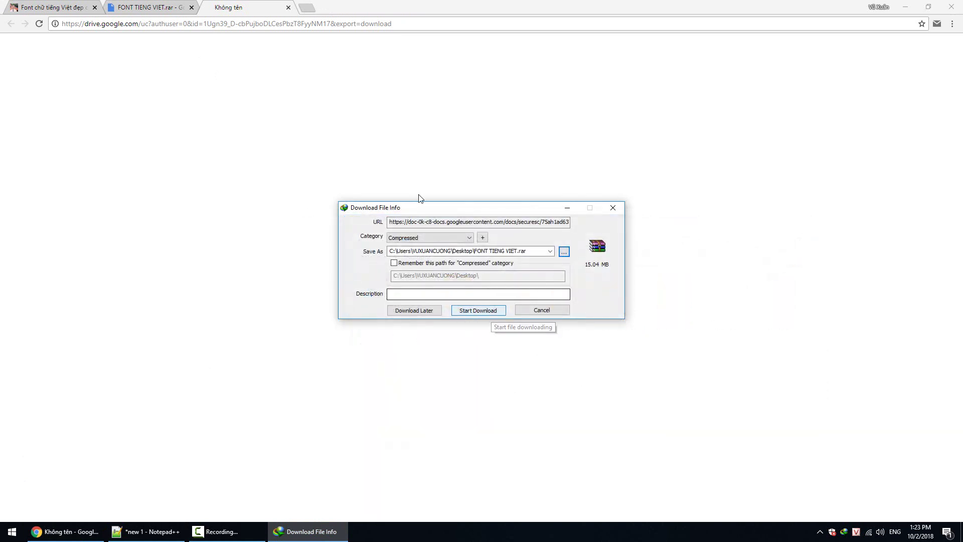
{"action": "left_click", "coordinate": [475, 311]}
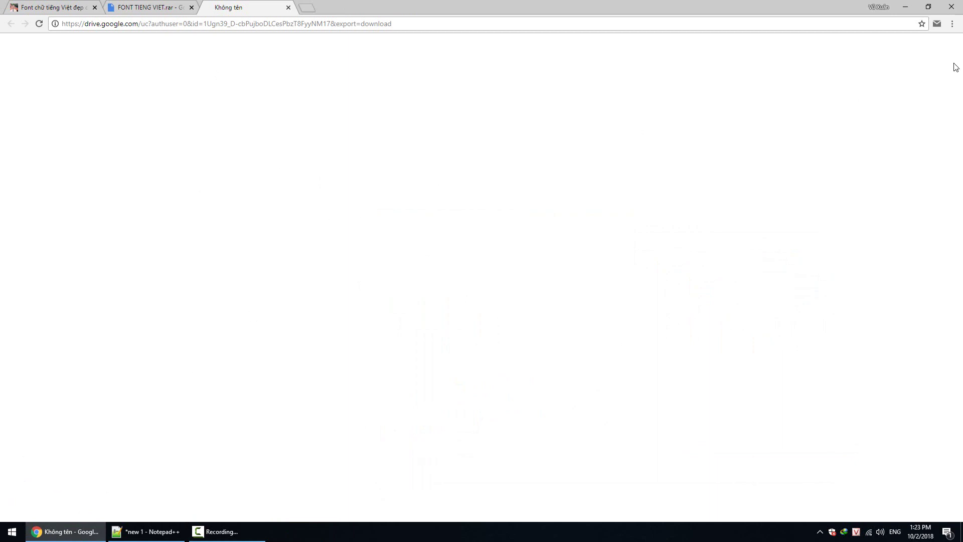
Show the desktop and move the downloaded FONT TIENG VIET archive to an empty area away from the other icons.
{"action": "left_click", "coordinate": [907, 8]}
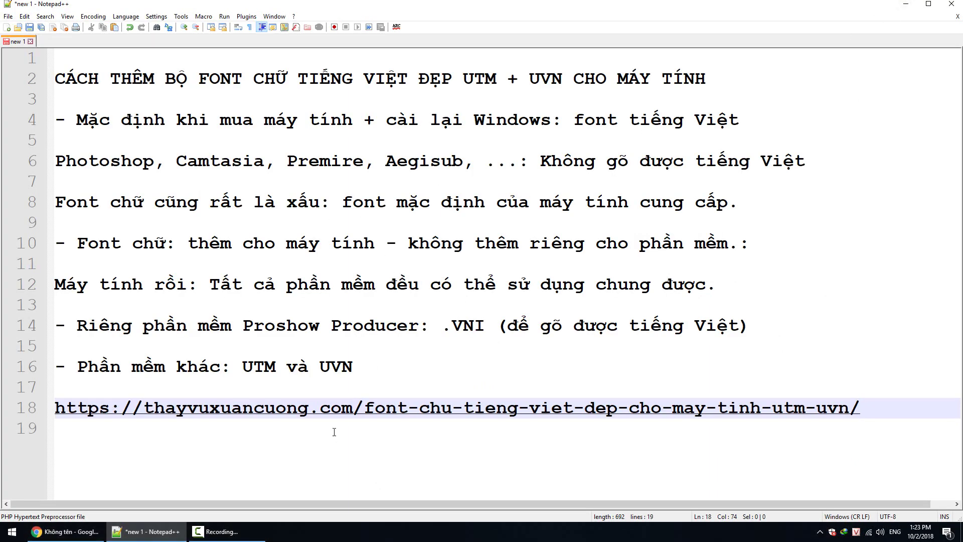
{"action": "key", "text": "super+d"}
{"action": "left_click_drag", "start_coordinate": [40, 288], "coordinate": [287, 192]}
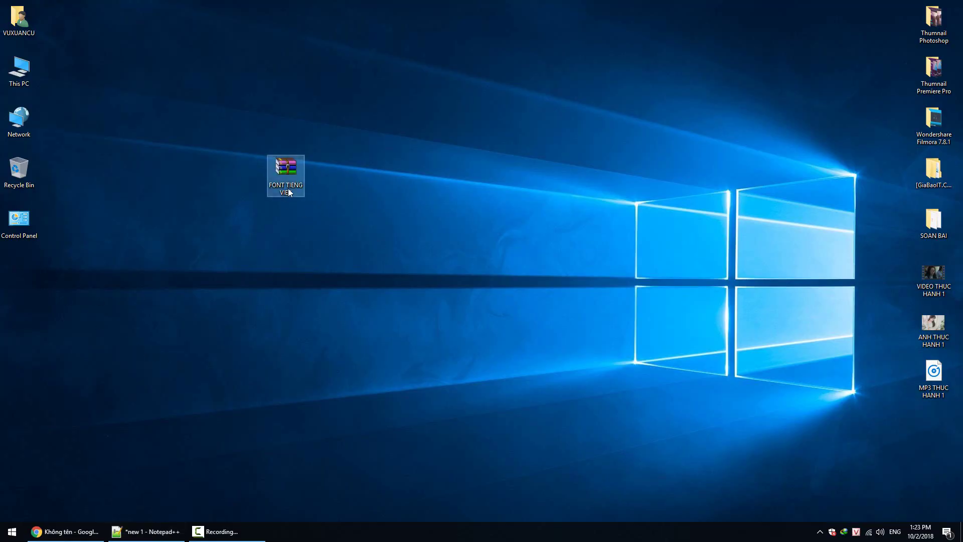
{"action": "left_click", "coordinate": [694, 365]}
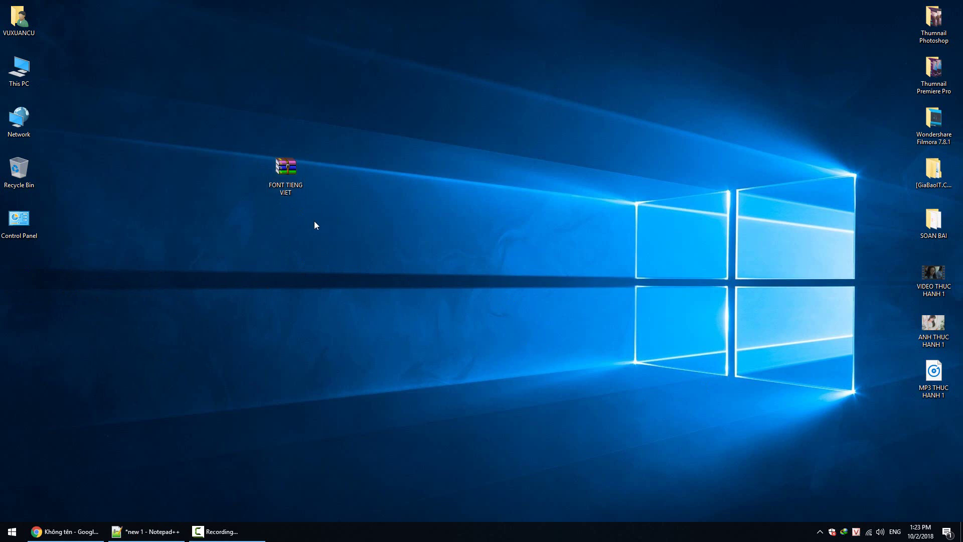
{"action": "right_click", "coordinate": [278, 173]}
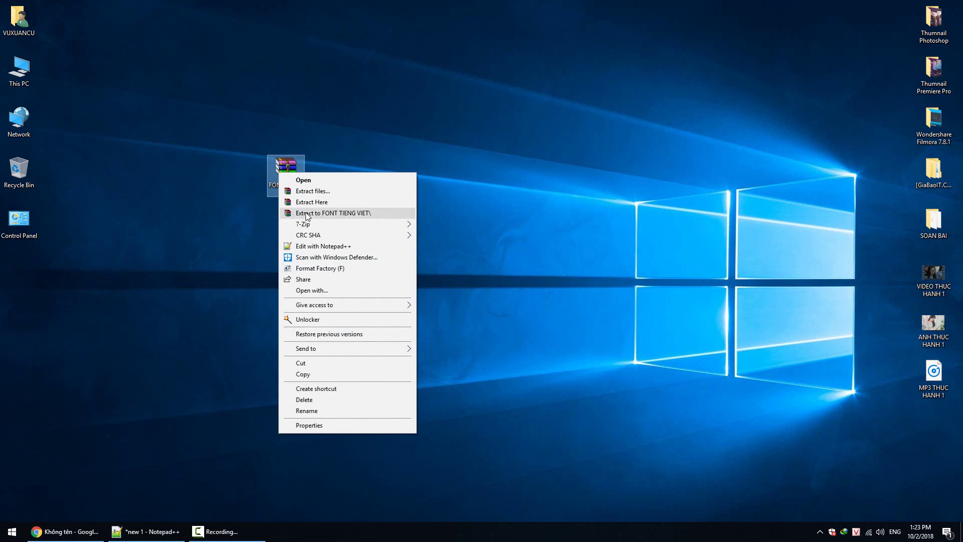
{"action": "mouse_move", "coordinate": [310, 224]}
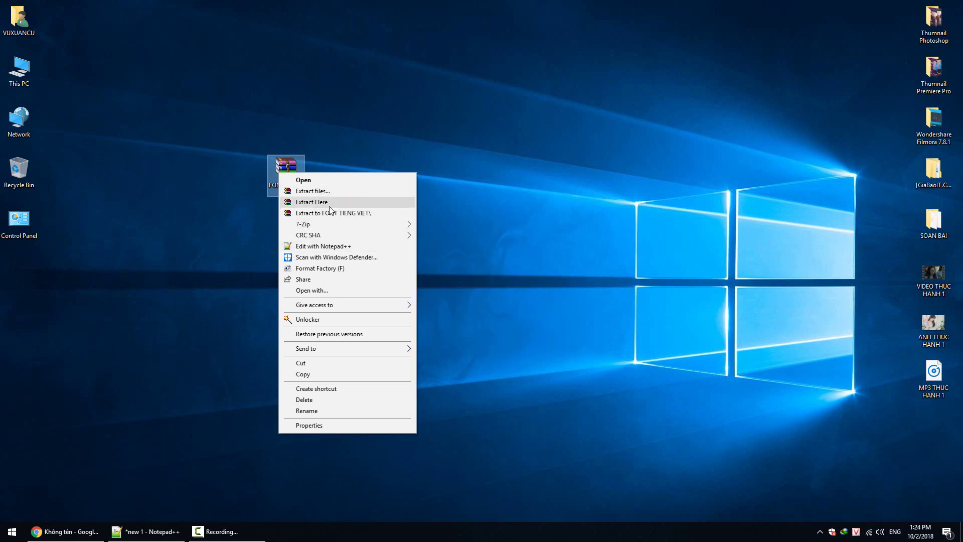
{"action": "left_click", "coordinate": [631, 198]}
Switch to Chrome and review the font article's line about the video on extracting archives.
{"action": "left_click", "coordinate": [65, 531]}
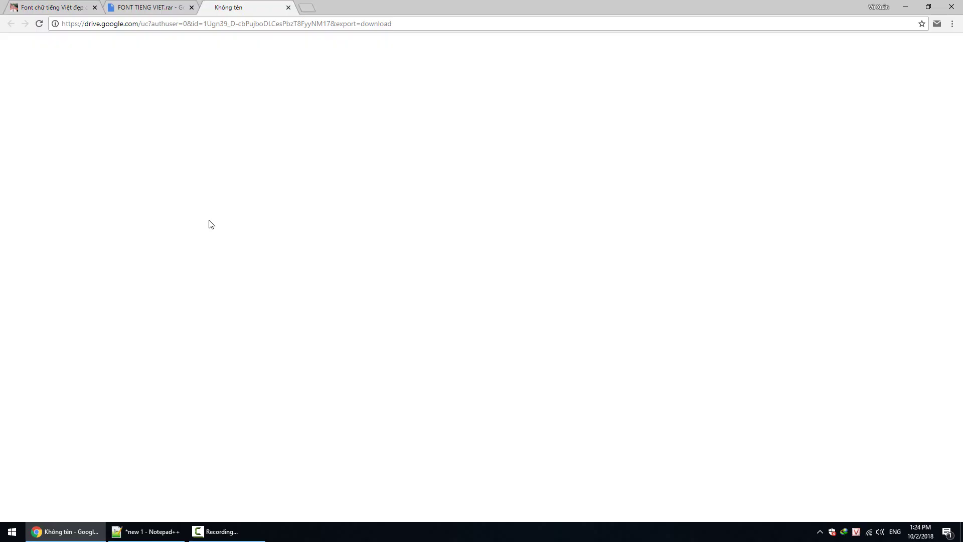
{"action": "left_click", "coordinate": [32, 2]}
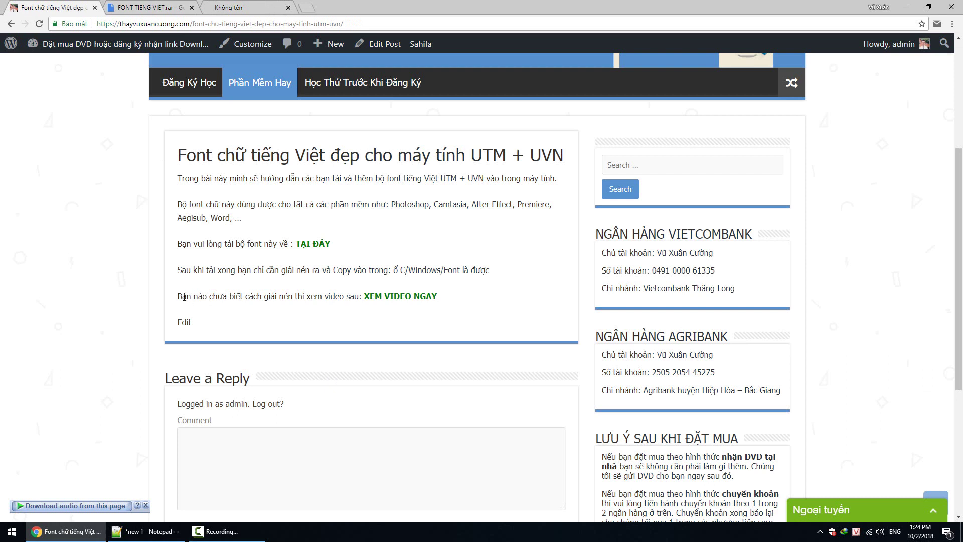
{"action": "left_click_drag", "start_coordinate": [179, 296], "coordinate": [420, 325]}
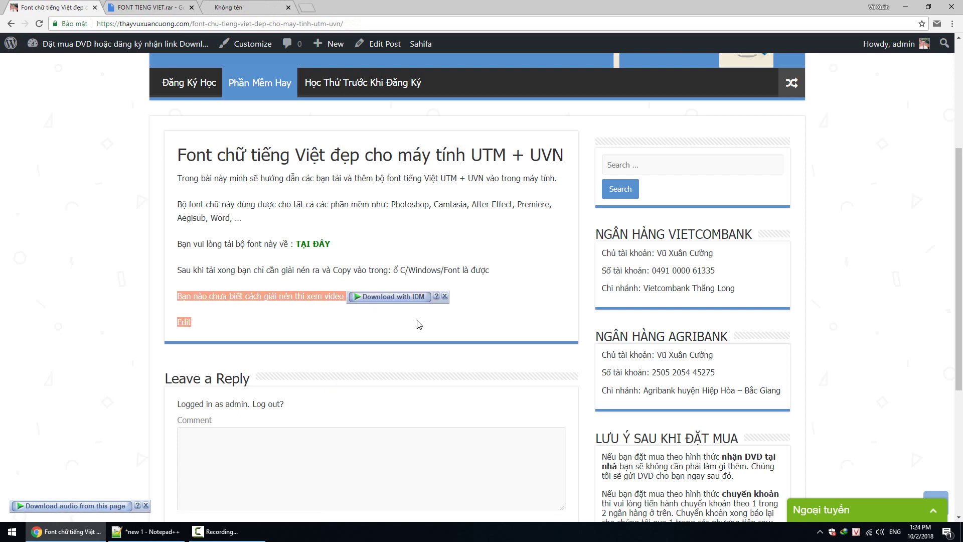
{"action": "left_click", "coordinate": [371, 327]}
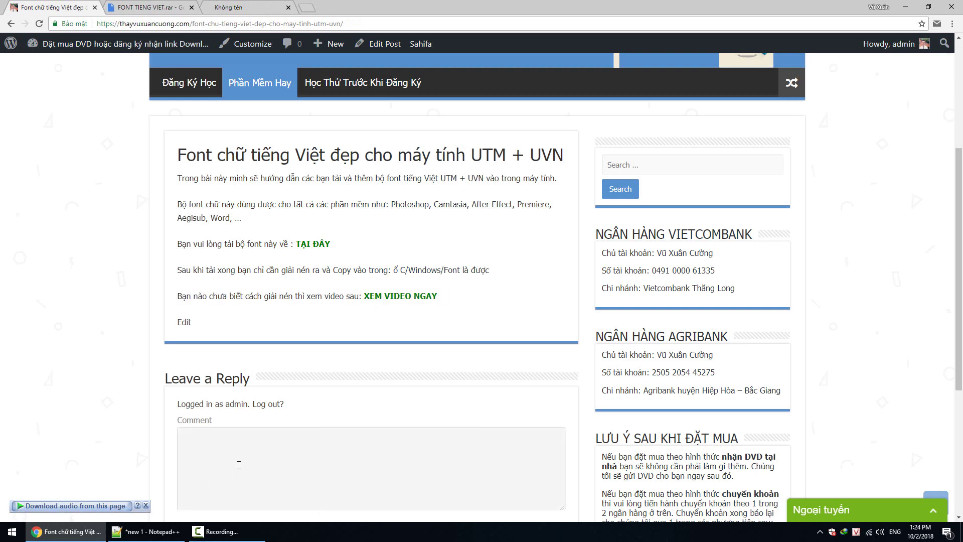
{"action": "key", "text": "super+d"}
{"action": "left_click", "coordinate": [284, 176]}
{"action": "right_click", "coordinate": [284, 175]}
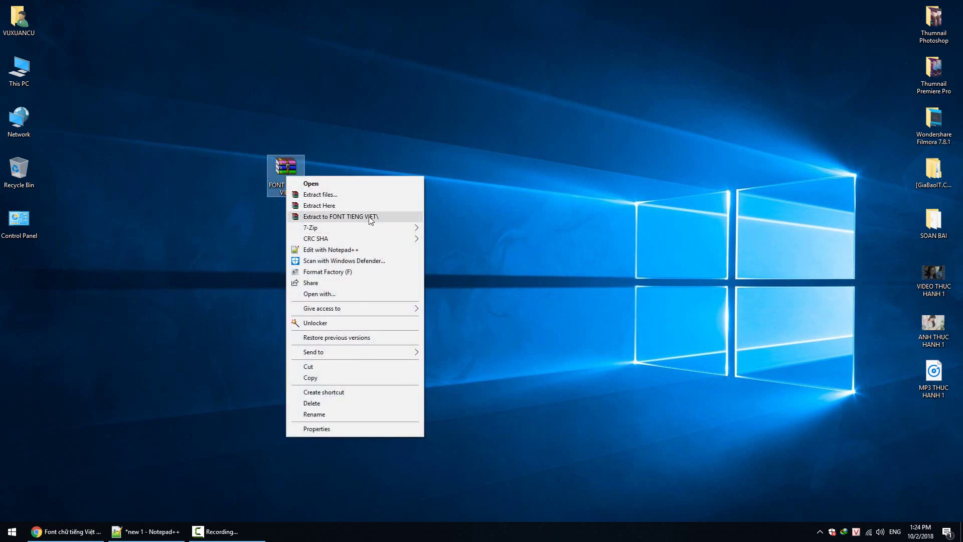
{"action": "mouse_move", "coordinate": [357, 226]}
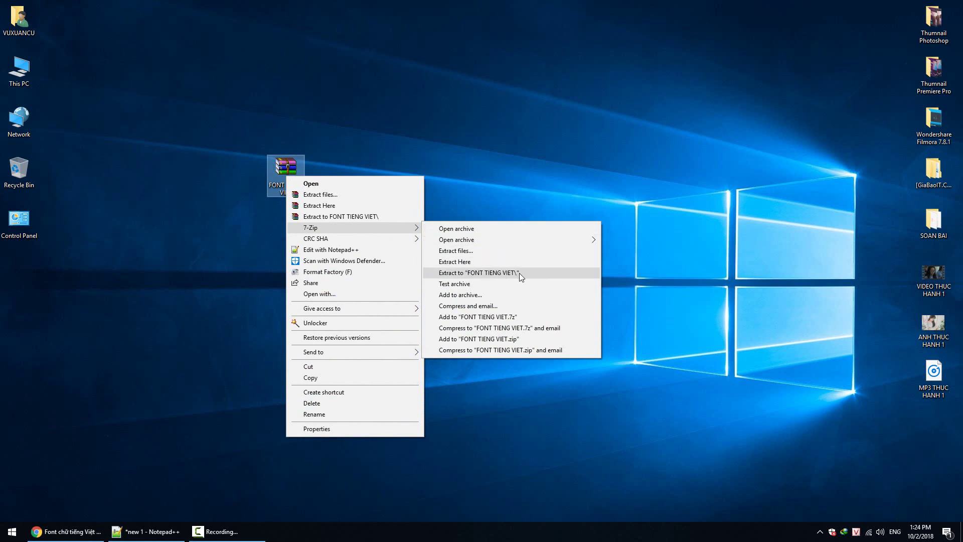
{"action": "left_click", "coordinate": [440, 113]}
{"action": "left_click", "coordinate": [441, 117]}
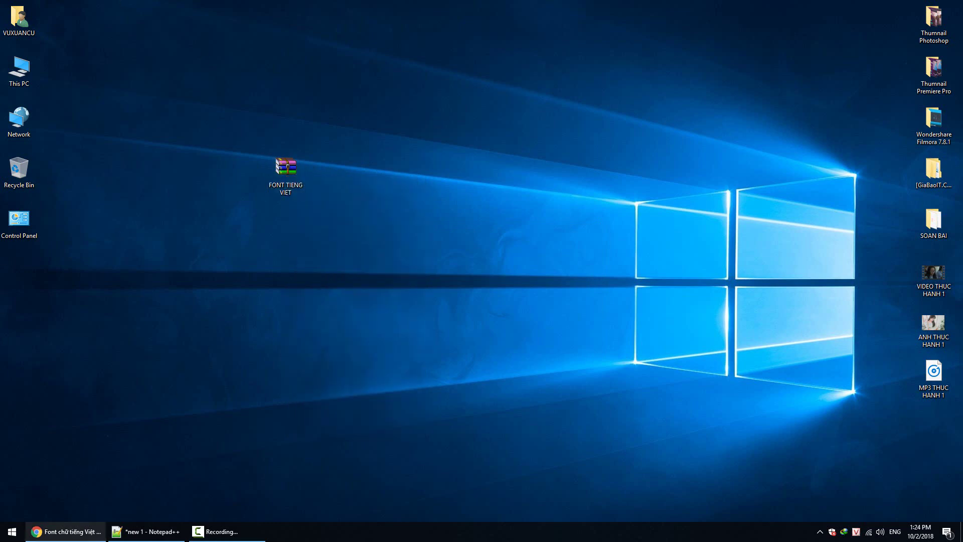
Open the article's linked 7-Zip tutorial video in Chrome, pause it, close it and return to the desktop.
{"action": "left_click", "coordinate": [66, 531]}
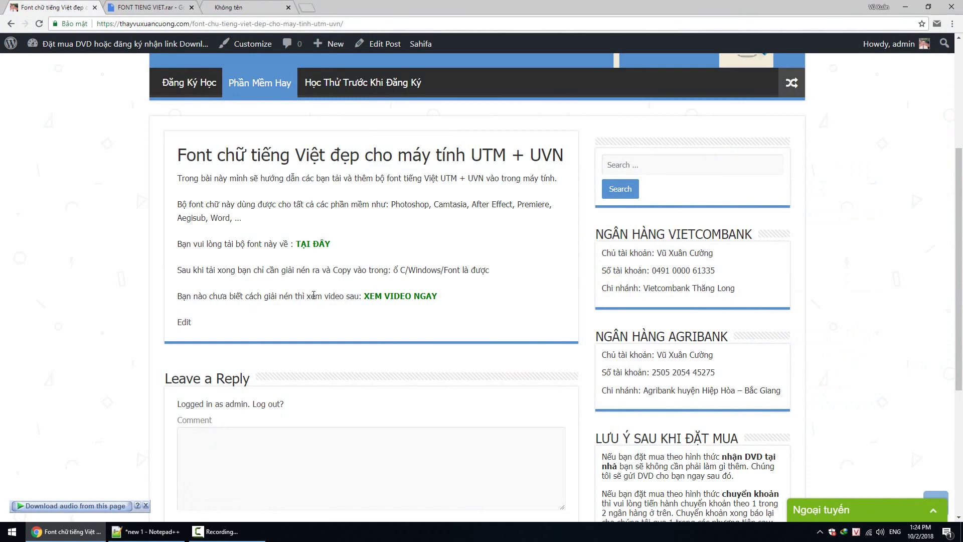
{"action": "left_click", "coordinate": [414, 297]}
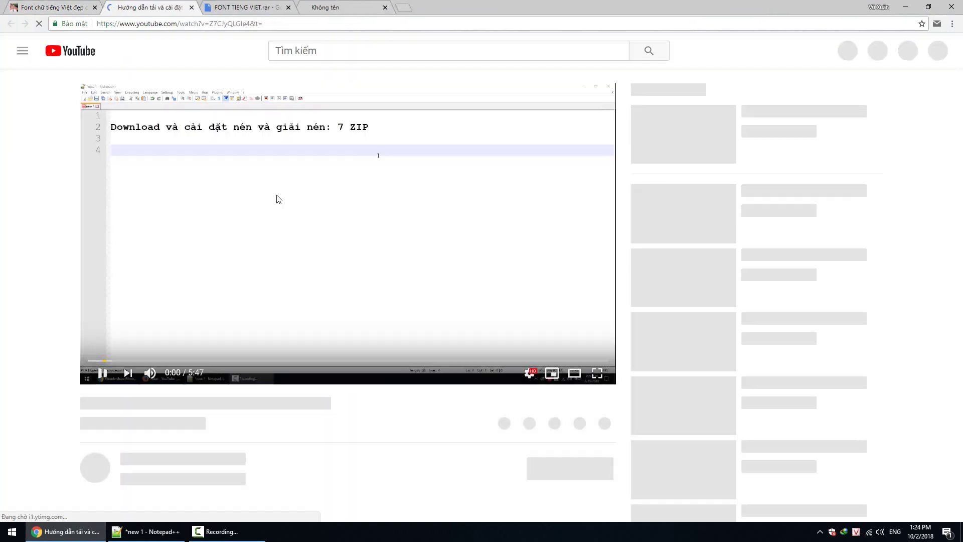
{"action": "left_click", "coordinate": [276, 196]}
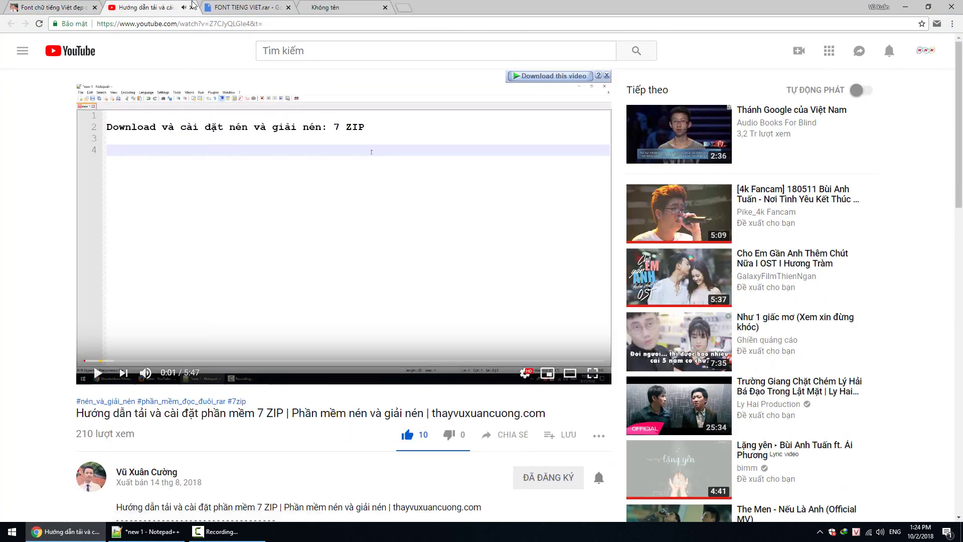
{"action": "left_click", "coordinate": [192, 7]}
{"action": "left_click", "coordinate": [905, 6]}
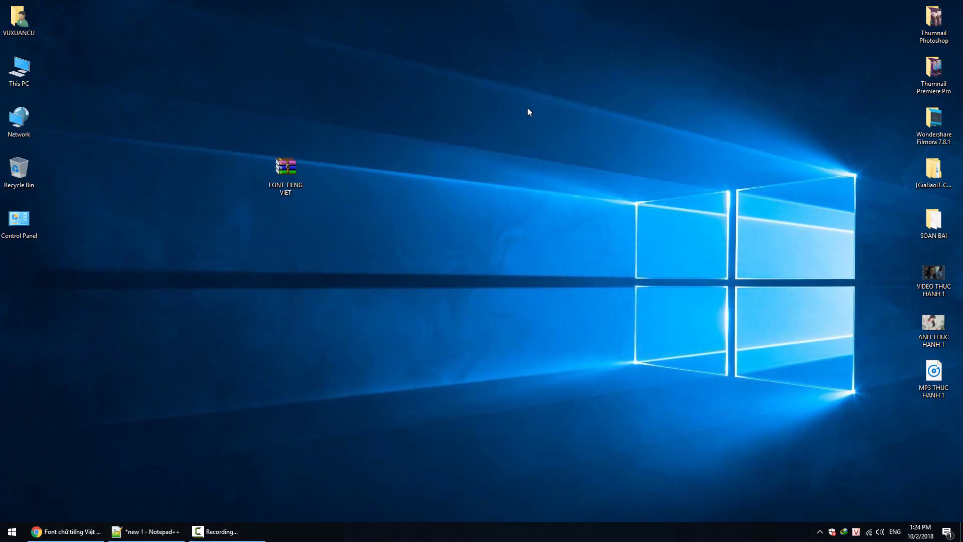
Extract the archive with 7-Zip into a FONT TIENG VIET folder and place that folder beside the archive on the desktop.
{"action": "right_click", "coordinate": [280, 169]}
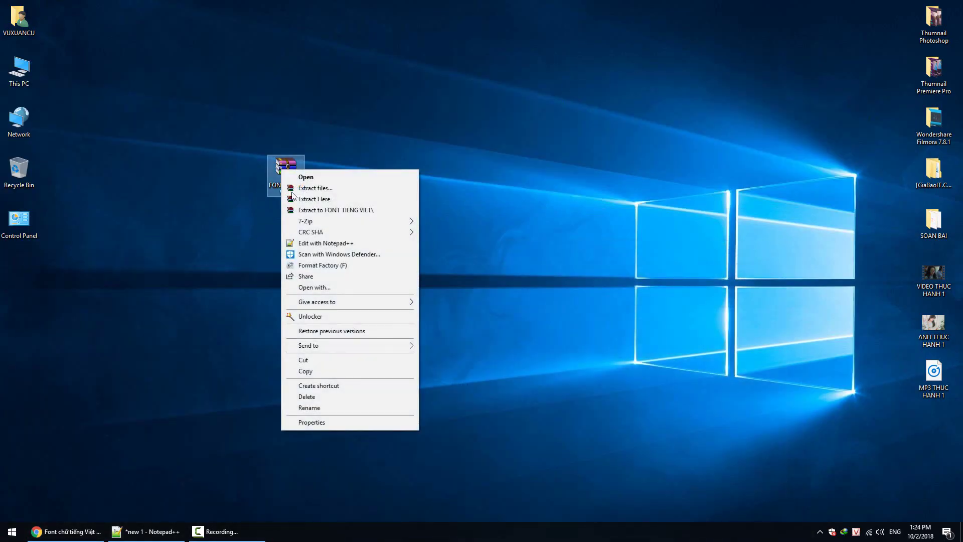
{"action": "mouse_move", "coordinate": [310, 225]}
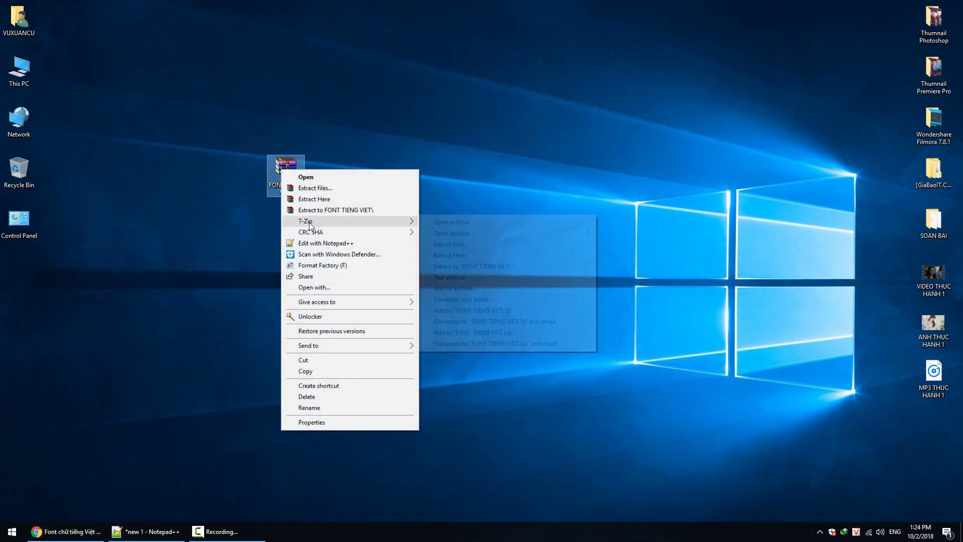
{"action": "left_click", "coordinate": [471, 267]}
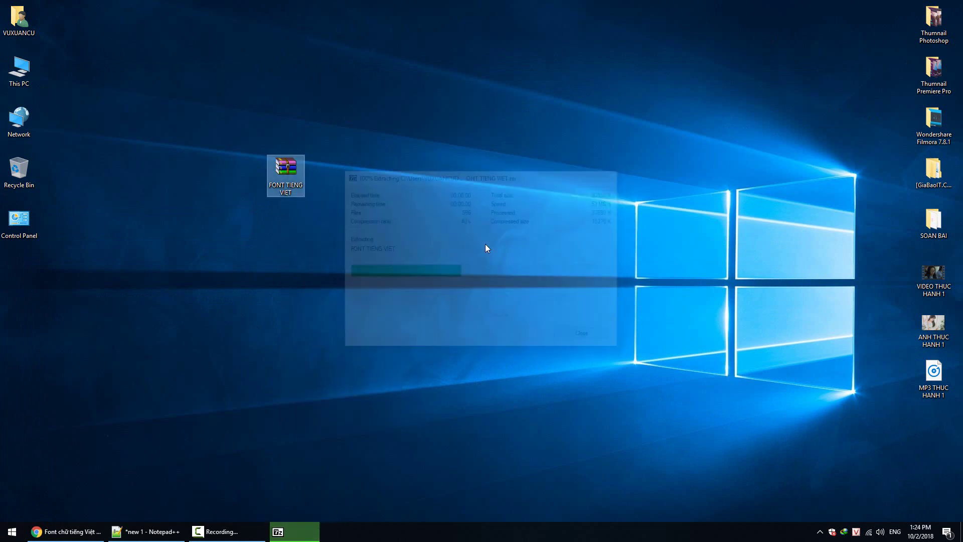
{"action": "left_click_drag", "start_coordinate": [18, 273], "coordinate": [503, 201]}
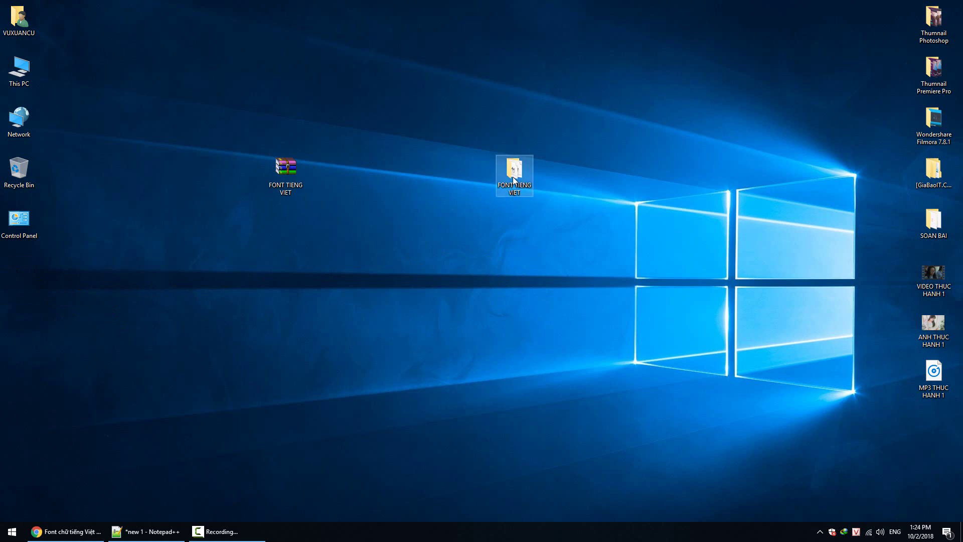
Permanently delete the FONT TIENG VIET archive and move the extracted folder to a clear spot on the desktop.
{"action": "left_click_drag", "start_coordinate": [354, 130], "coordinate": [235, 254]}
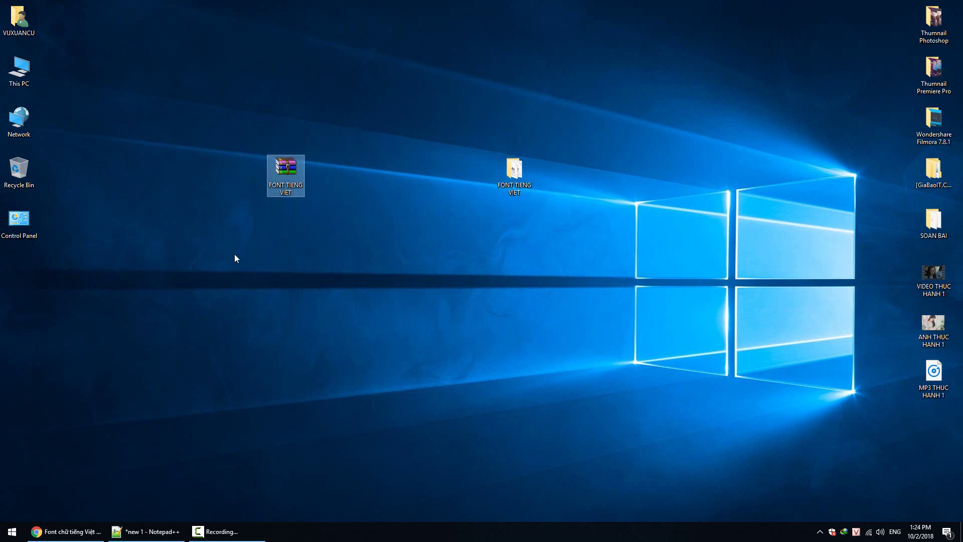
{"action": "key", "text": "shift+Delete"}
{"action": "key", "text": "Return"}
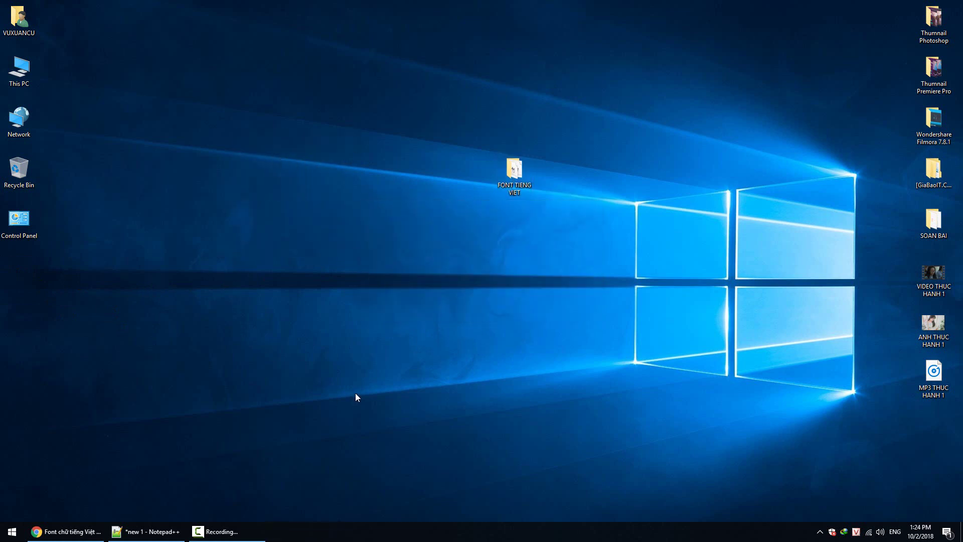
{"action": "left_click_drag", "start_coordinate": [513, 173], "coordinate": [605, 153]}
Open the Fonts folder inside the Windows folder on the C: drive, starting from This PC.
{"action": "double_click", "coordinate": [33, 85]}
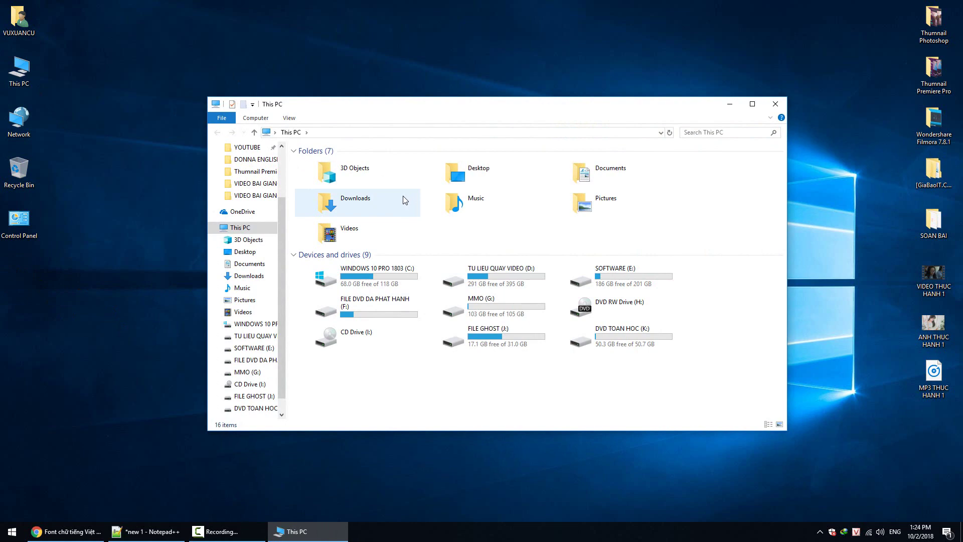
{"action": "left_click", "coordinate": [775, 104]}
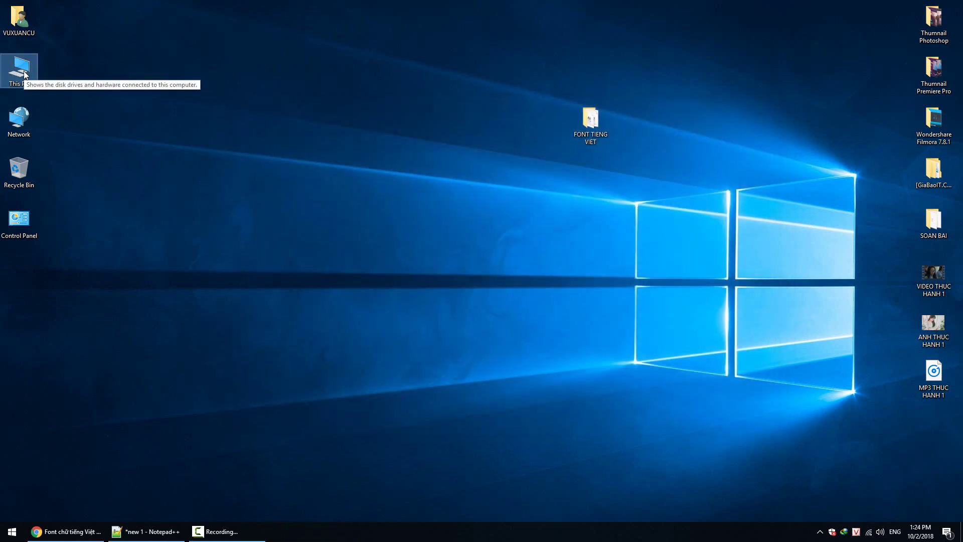
{"action": "double_click", "coordinate": [24, 72]}
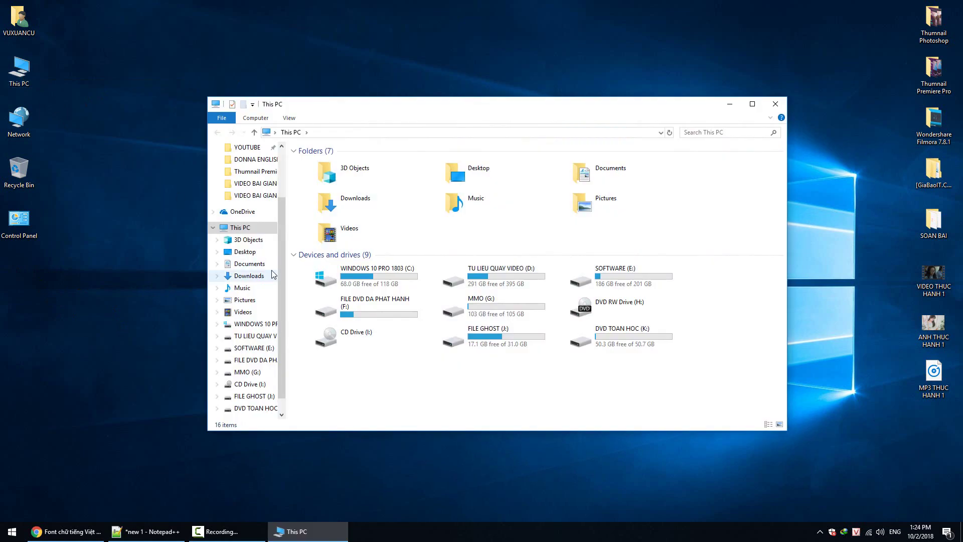
{"action": "double_click", "coordinate": [397, 274]}
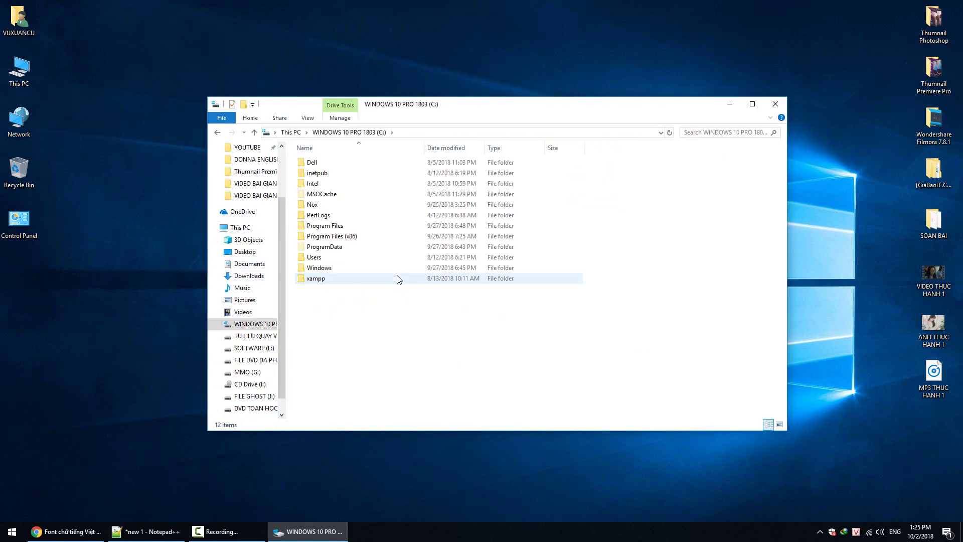
{"action": "left_click", "coordinate": [331, 270]}
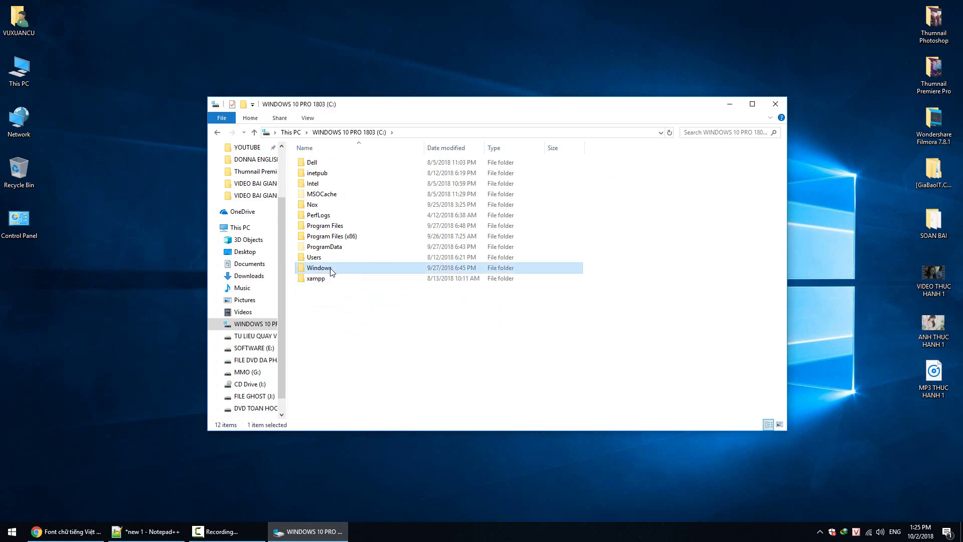
{"action": "double_click", "coordinate": [328, 268]}
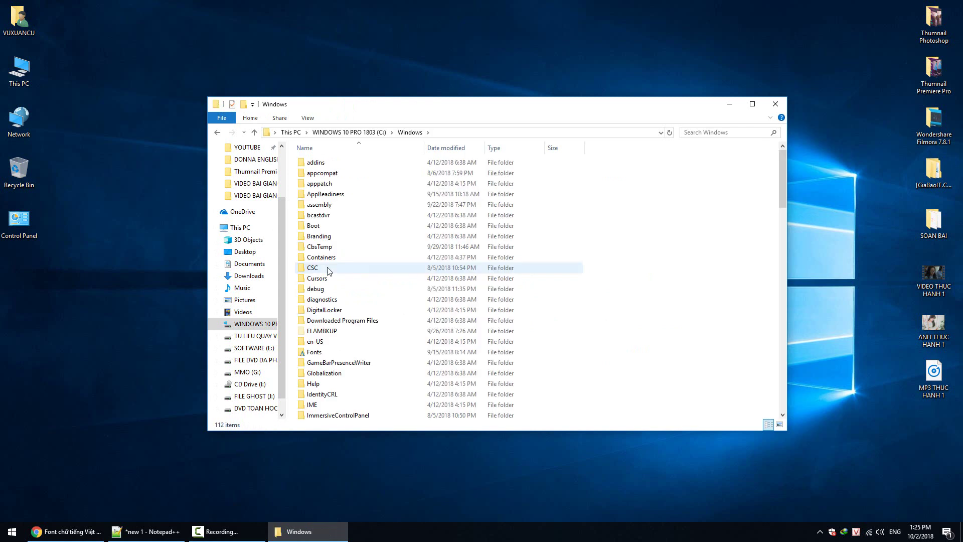
{"action": "scroll", "coordinate": [326, 279], "scroll_direction": "down", "scroll_amount": 2}
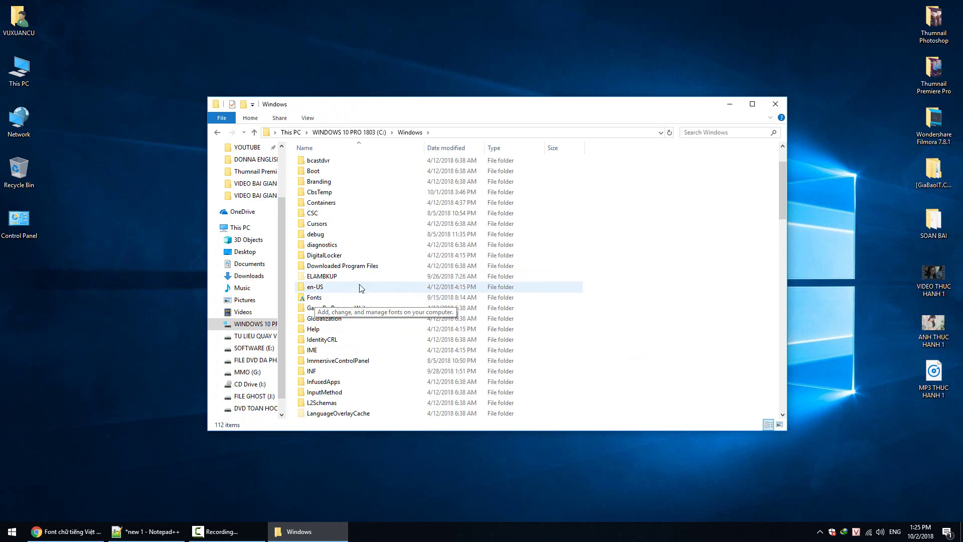
{"action": "double_click", "coordinate": [315, 298]}
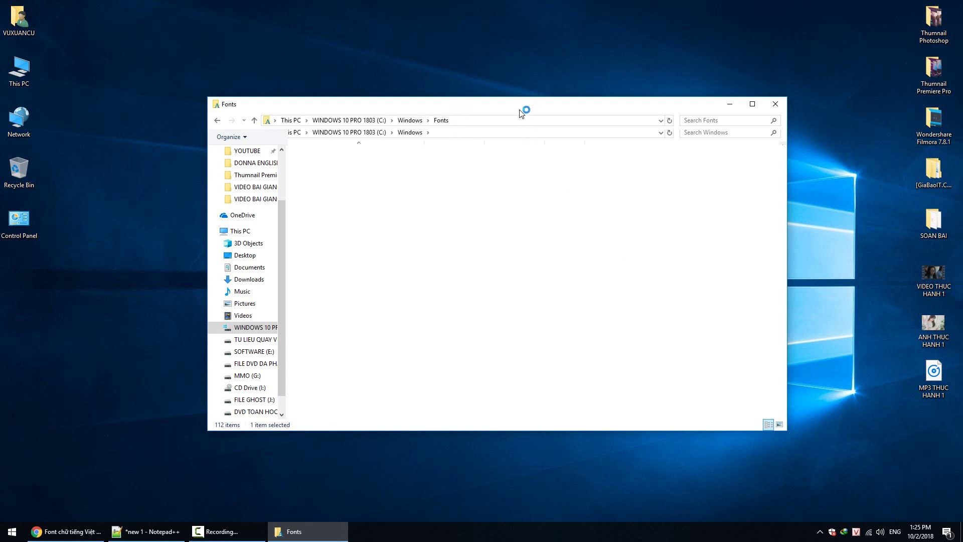
Move and narrow the Fonts window, and open the desktop's FONT TIENG VIET folder in a window beside it.
{"action": "left_click_drag", "start_coordinate": [522, 107], "coordinate": [386, 102]}
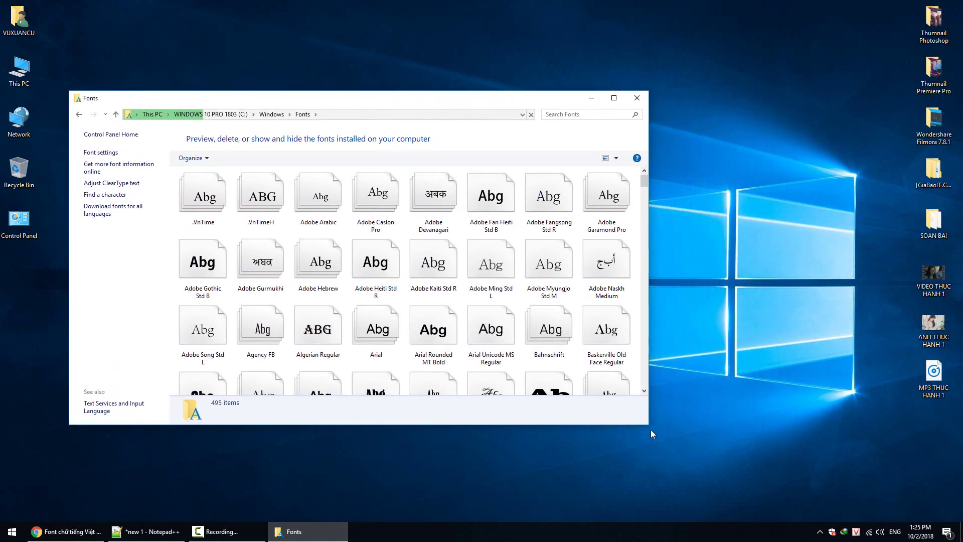
{"action": "left_click_drag", "start_coordinate": [649, 381], "coordinate": [477, 381]}
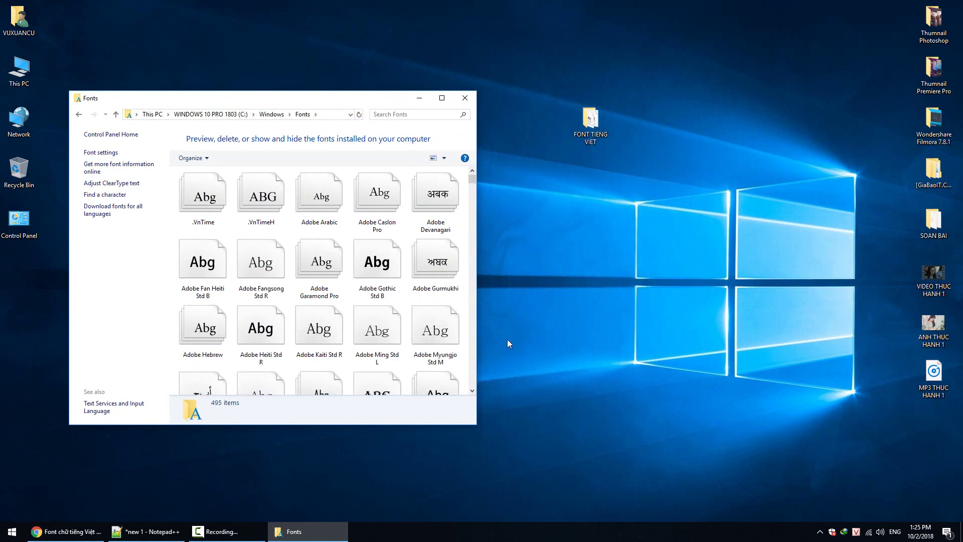
{"action": "double_click", "coordinate": [590, 120]}
{"action": "left_click_drag", "start_coordinate": [308, 117], "coordinate": [868, 120]}
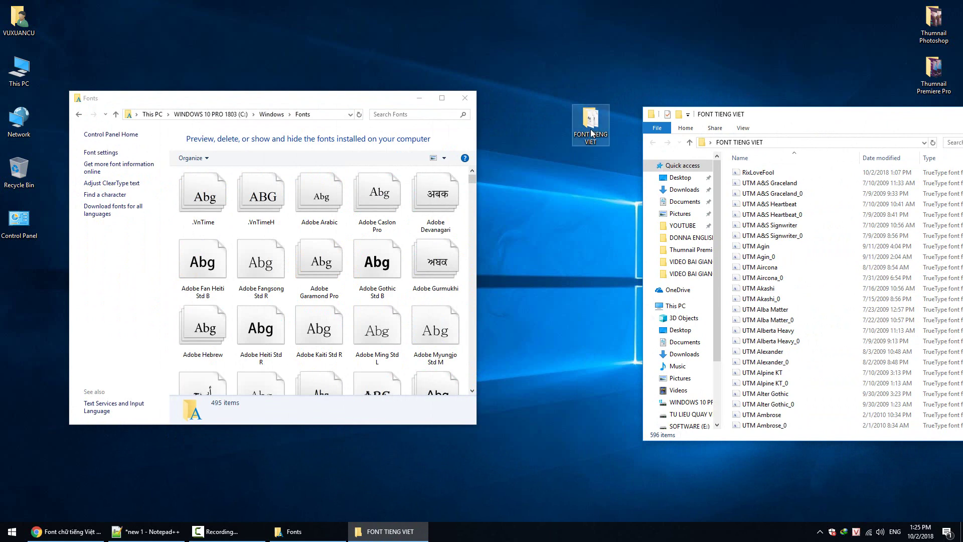
Look over the font files in the FONT TIENG VIET window and close that window.
{"action": "left_click", "coordinate": [829, 246]}
{"action": "left_click", "coordinate": [584, 134]}
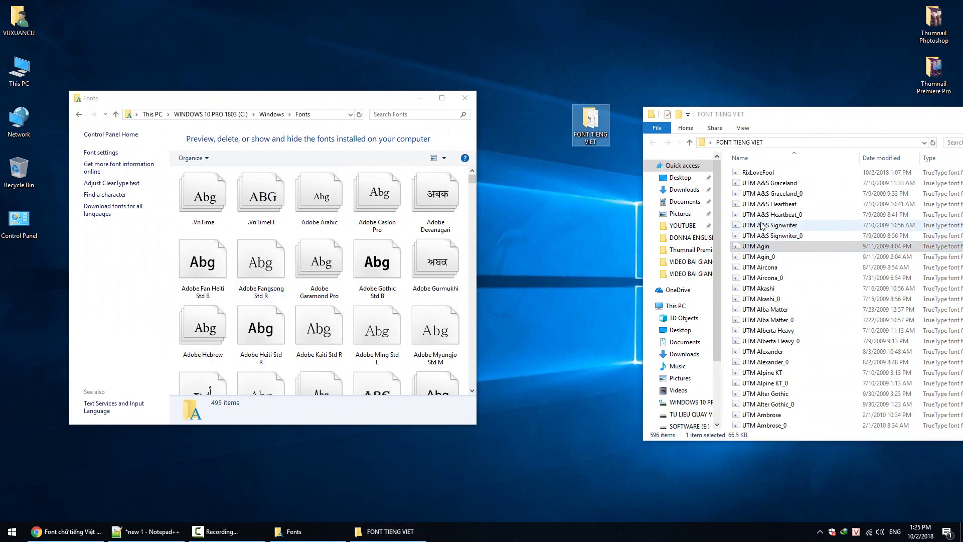
{"action": "left_click", "coordinate": [942, 120]}
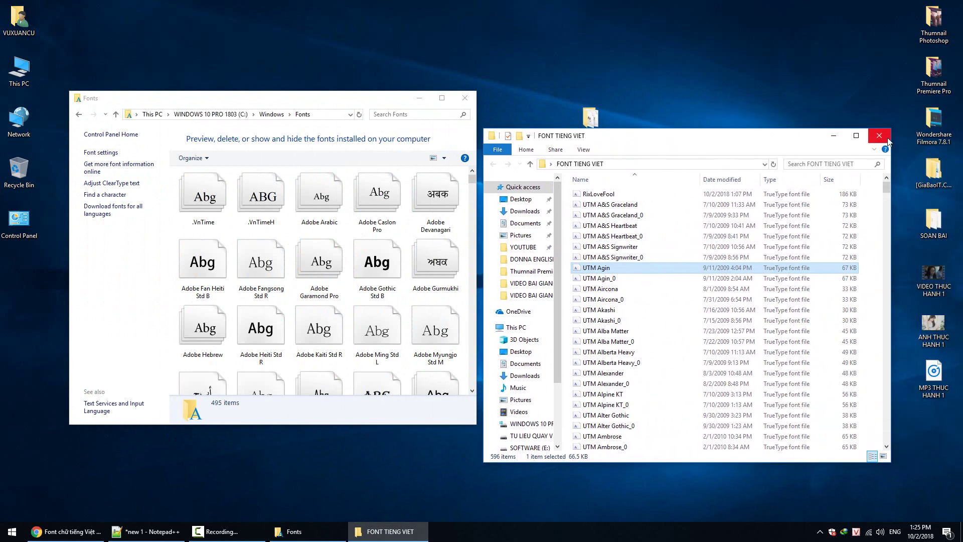
{"action": "left_click", "coordinate": [951, 114]}
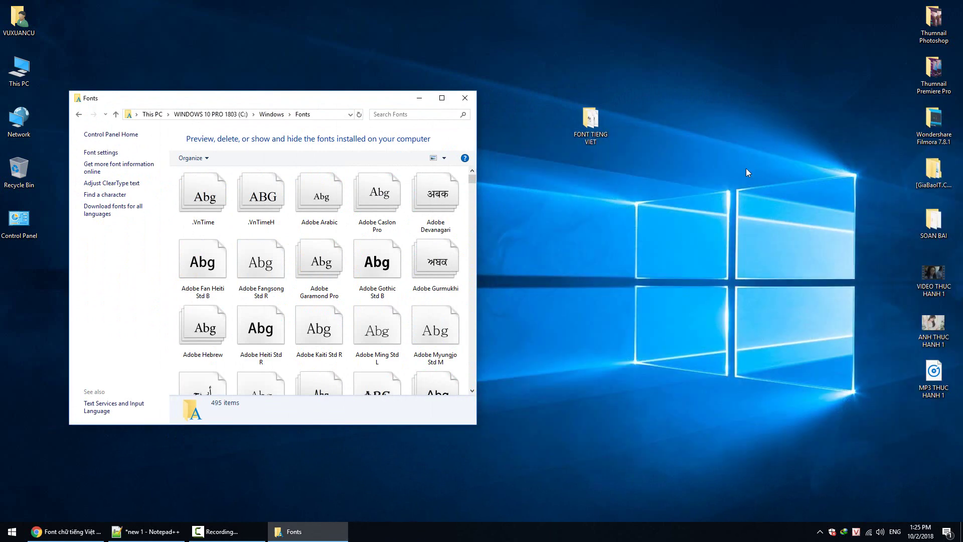
{"action": "left_click", "coordinate": [598, 137]}
{"action": "left_click", "coordinate": [687, 296]}
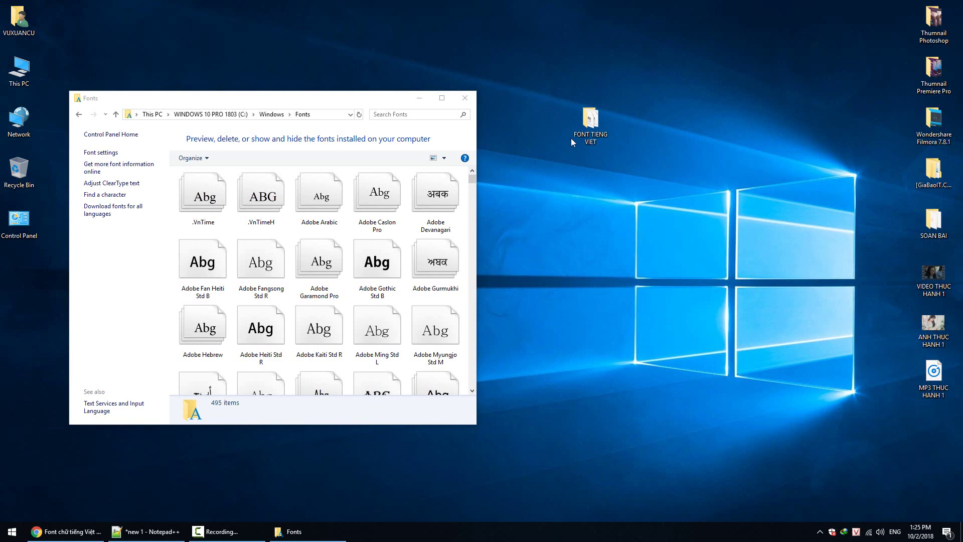
{"action": "right_click", "coordinate": [580, 126]}
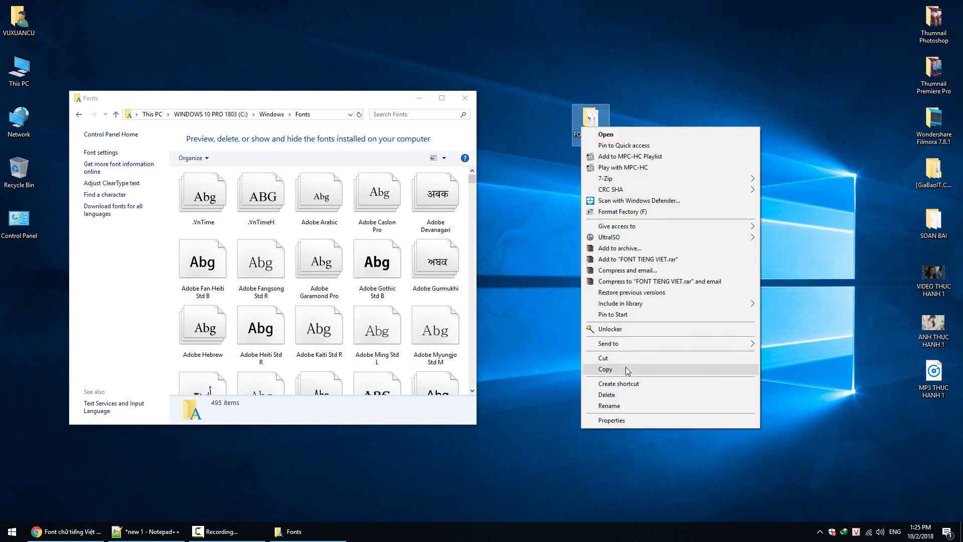
{"action": "left_click", "coordinate": [553, 305]}
Open the FONT TIENG VIET folder from the desktop and select all of its font files.
{"action": "double_click", "coordinate": [593, 126]}
{"action": "left_click", "coordinate": [600, 268]}
{"action": "scroll", "coordinate": [591, 260], "scroll_direction": "down", "scroll_amount": 3}
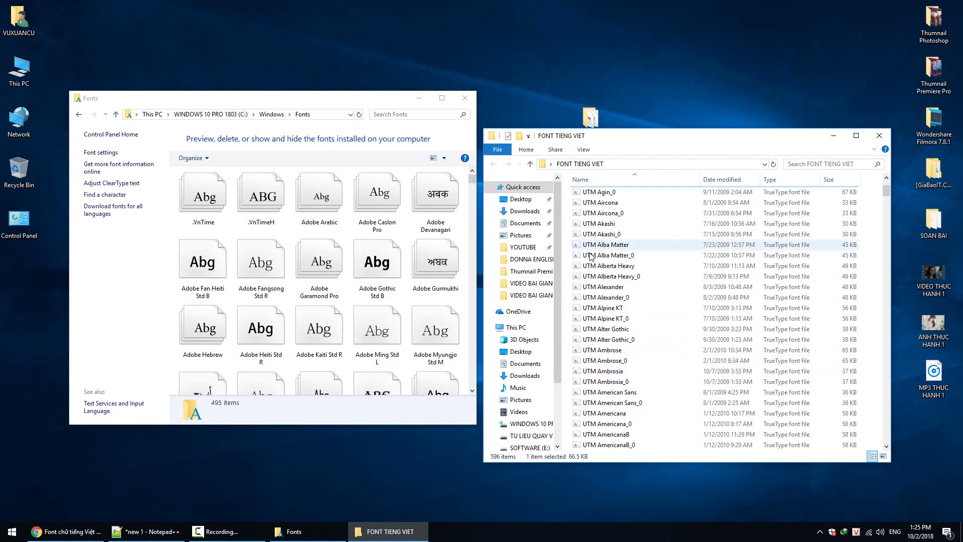
{"action": "left_click", "coordinate": [645, 267]}
{"action": "key", "text": "ctrl+a"}
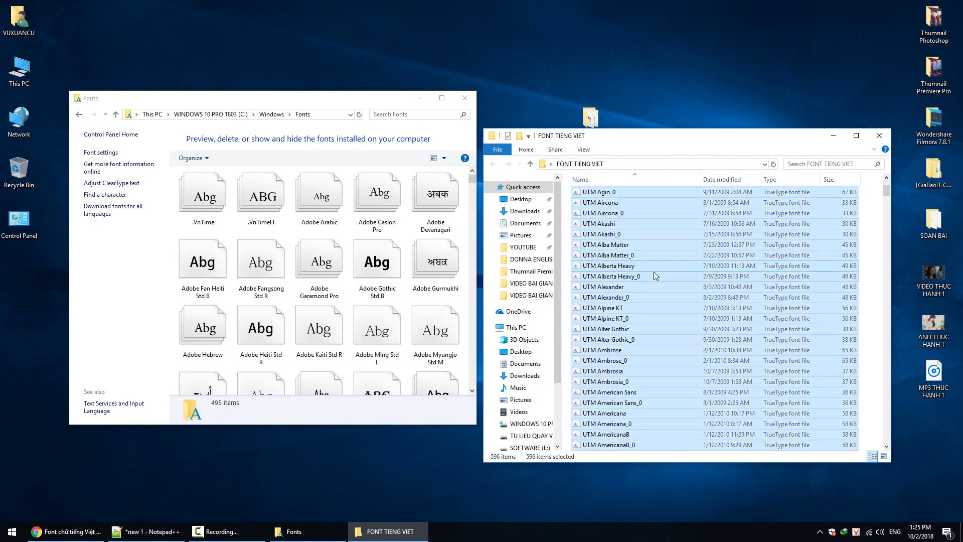
Reselect every font file in the FONT TIENG VIET folder and copy the files to the clipboard.
{"action": "left_click", "coordinate": [654, 273]}
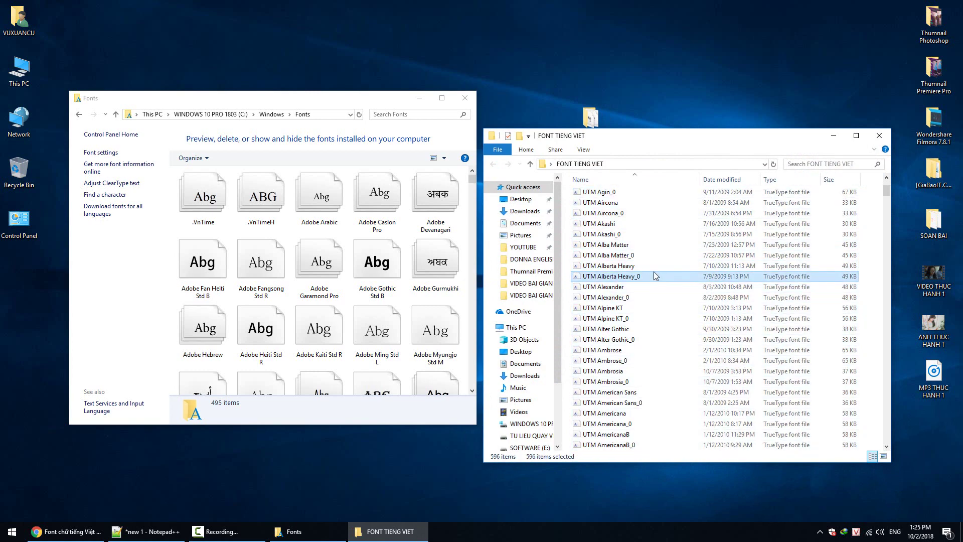
{"action": "left_click_drag", "start_coordinate": [882, 194], "coordinate": [643, 488]}
{"action": "left_click", "coordinate": [678, 323]}
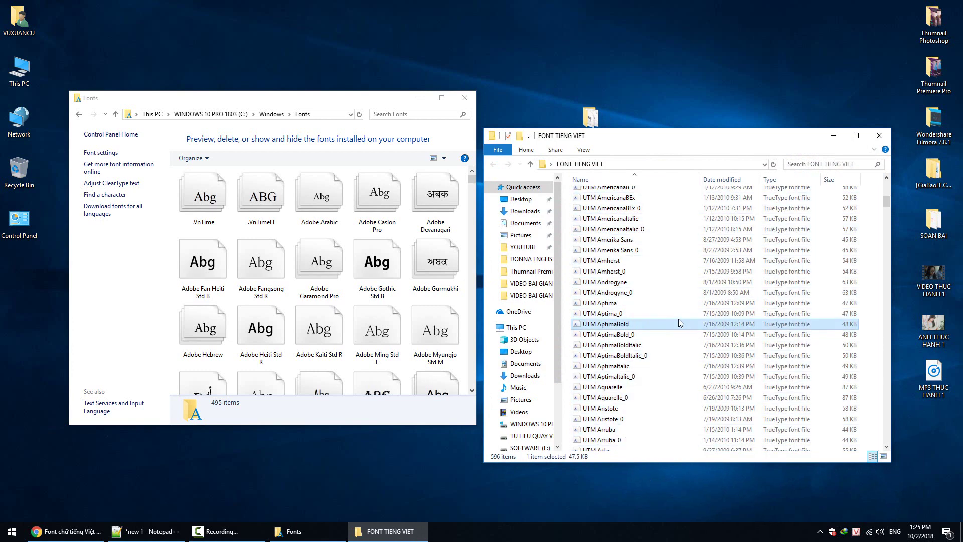
{"action": "key", "text": "ctrl+a"}
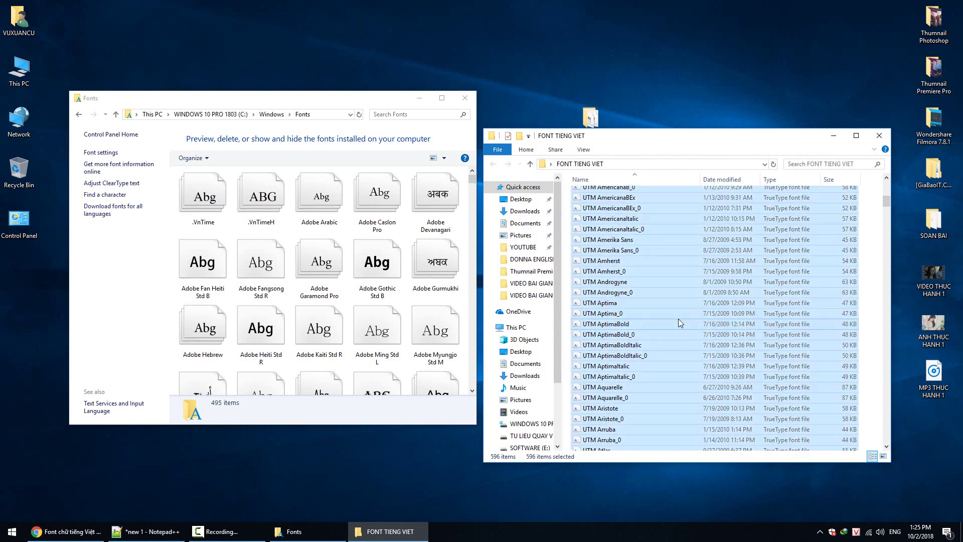
{"action": "right_click", "coordinate": [651, 233]}
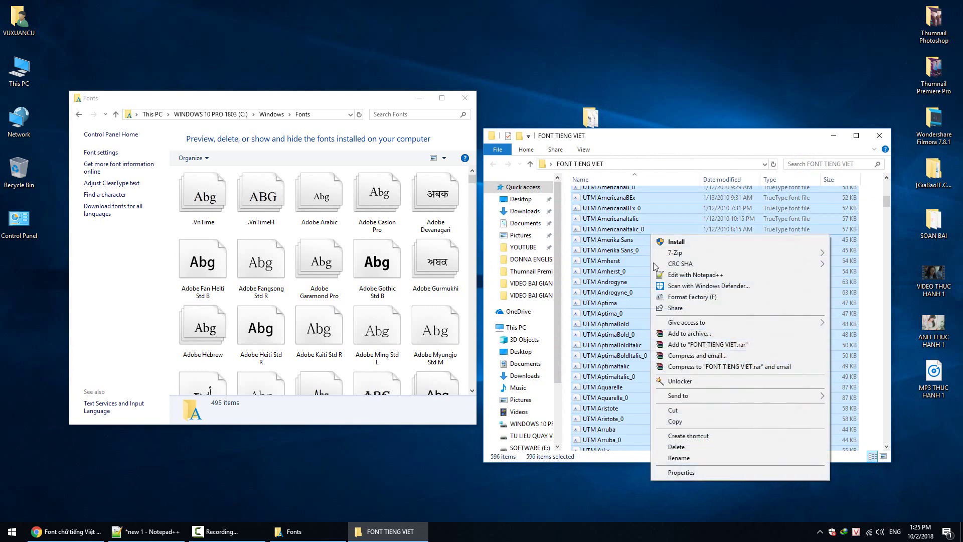
{"action": "left_click", "coordinate": [679, 425]}
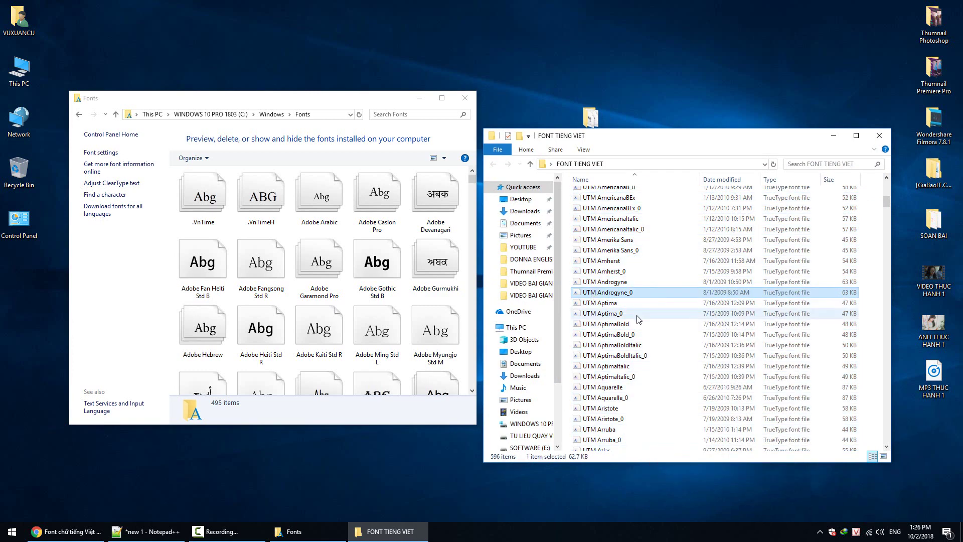
{"action": "right_click", "coordinate": [646, 237]}
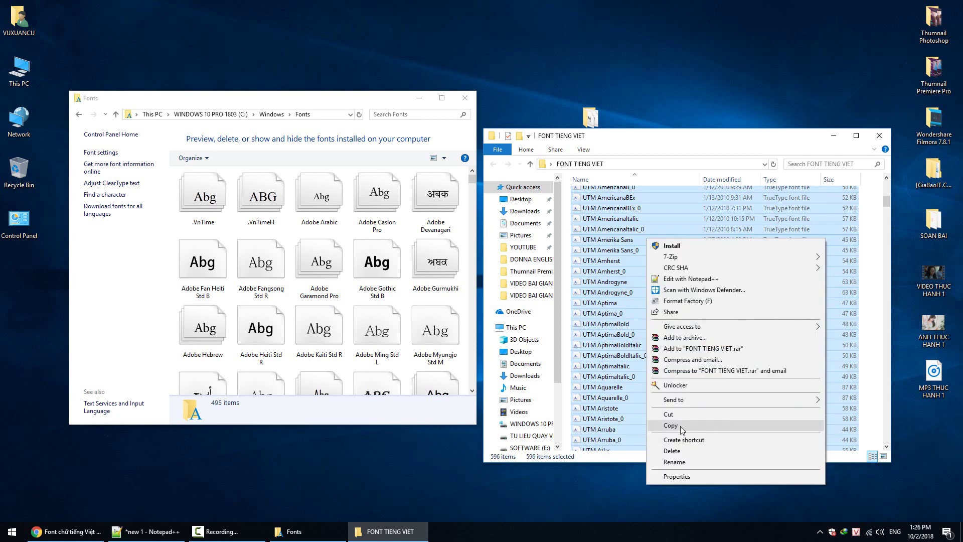
{"action": "left_click", "coordinate": [680, 425]}
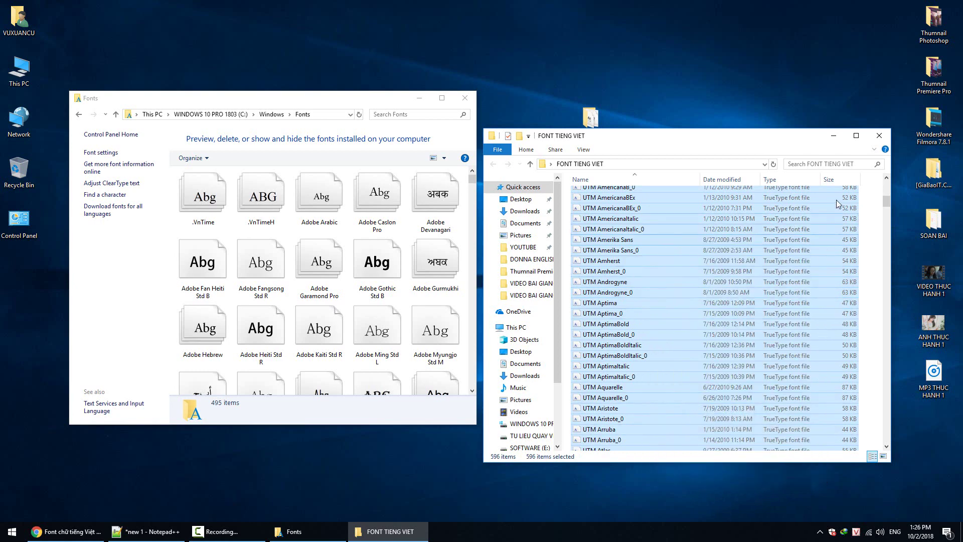
Minimize the FONT TIENG VIET window and widen the Fonts window.
{"action": "left_click", "coordinate": [833, 136]}
{"action": "left_click_drag", "start_coordinate": [477, 259], "coordinate": [769, 259]}
{"action": "right_click", "coordinate": [546, 239]}
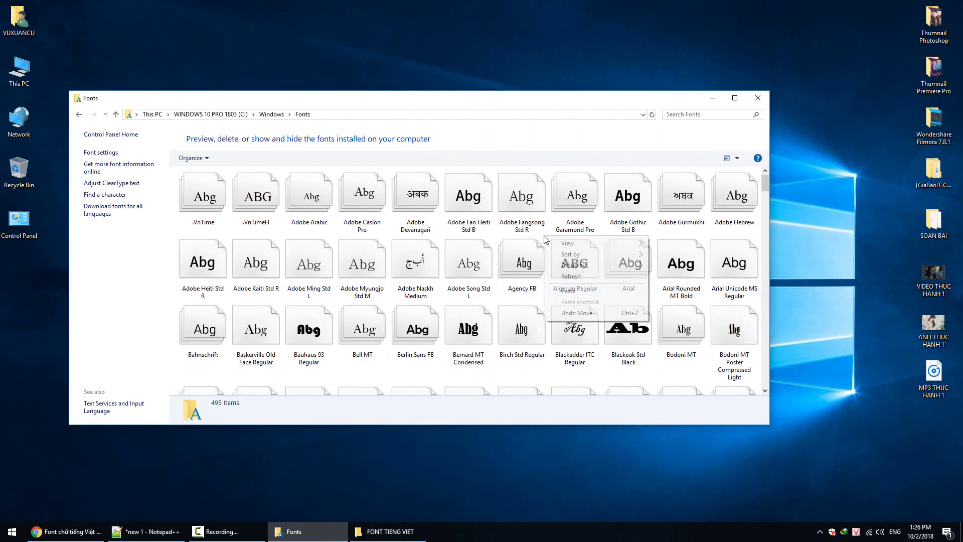
{"action": "left_click", "coordinate": [364, 106]}
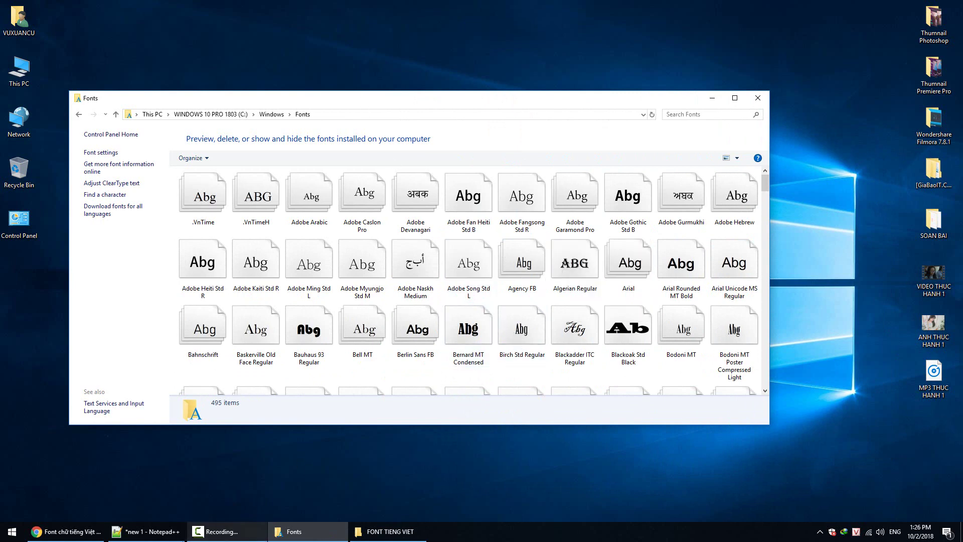
Switch to Notepad++ and add the line "Ctrl C: để Copy" below the article link, leaving a blank line between.
{"action": "left_click", "coordinate": [146, 531]}
{"action": "key", "text": "Return"}
{"action": "key", "text": "Return"}
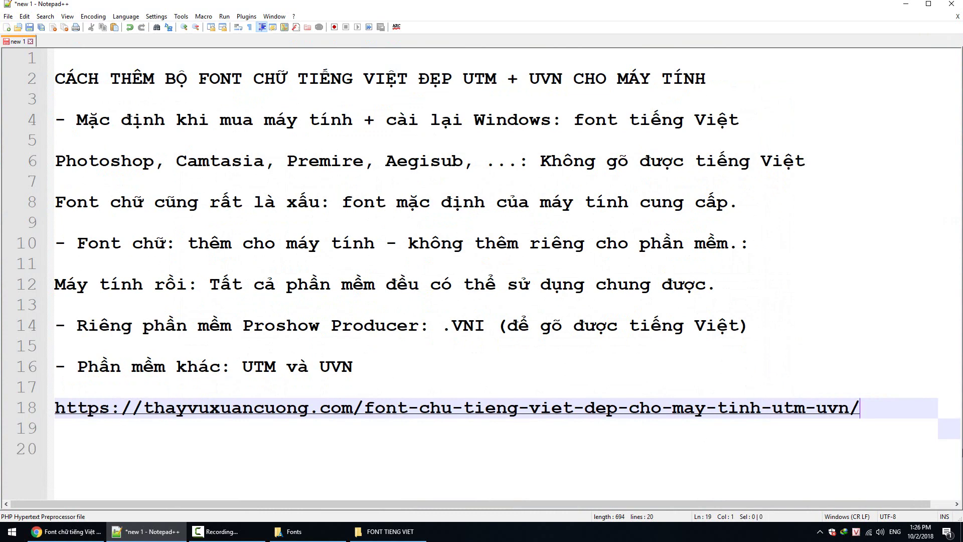
{"action": "type", "text": "C"}
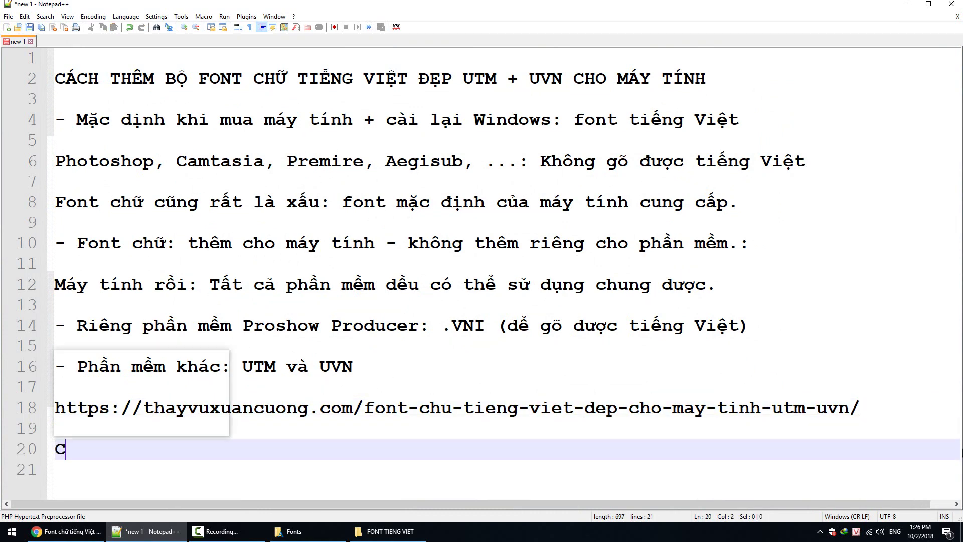
{"action": "type", "text": "trl C: để Cop"}
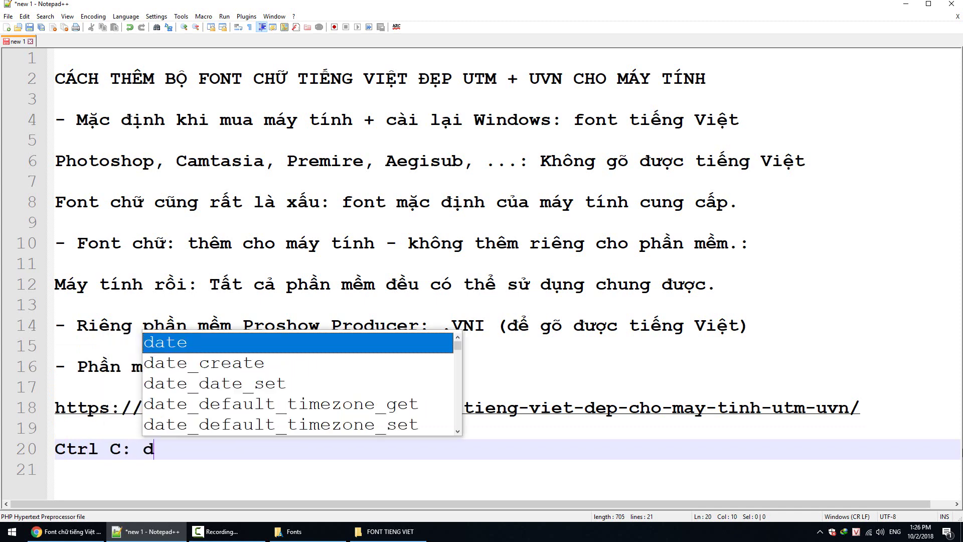
{"action": "type", "text": "y"}
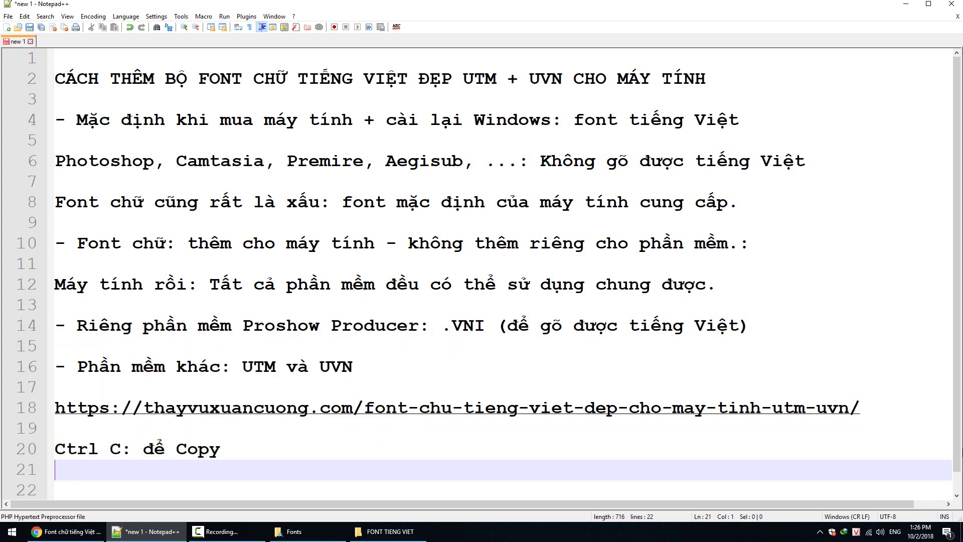
Add the line "Ctrl V: để dán" below the copy note and minimize Notepad++.
{"action": "key", "text": "Return"}
{"action": "key", "text": "Return"}
{"action": "type", "text": "Ctrl V"}
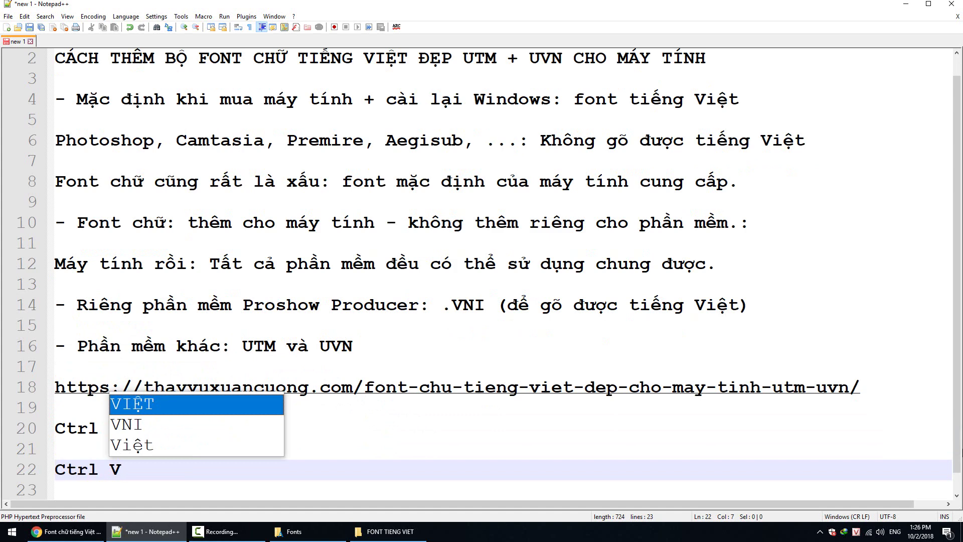
{"action": "type", "text": ": để dán"}
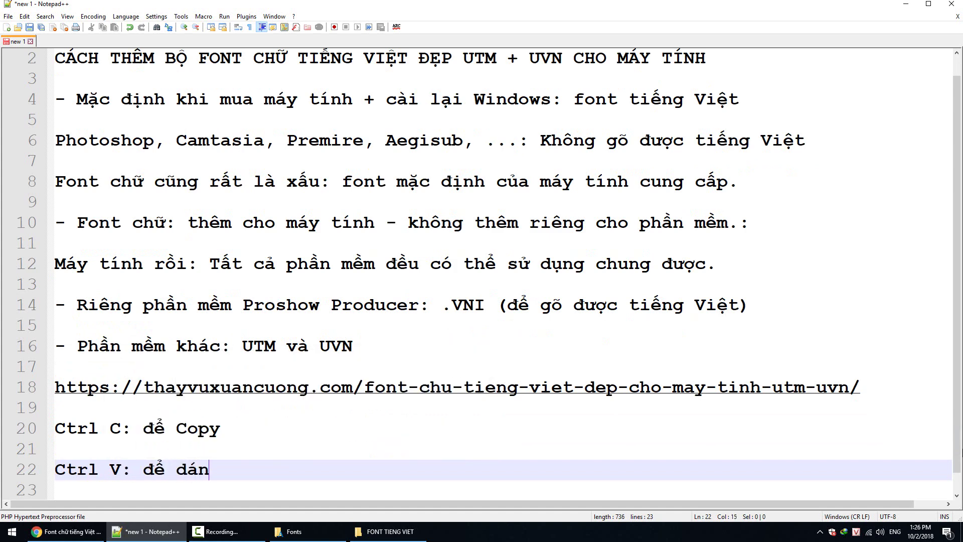
{"action": "left_click", "coordinate": [906, 4]}
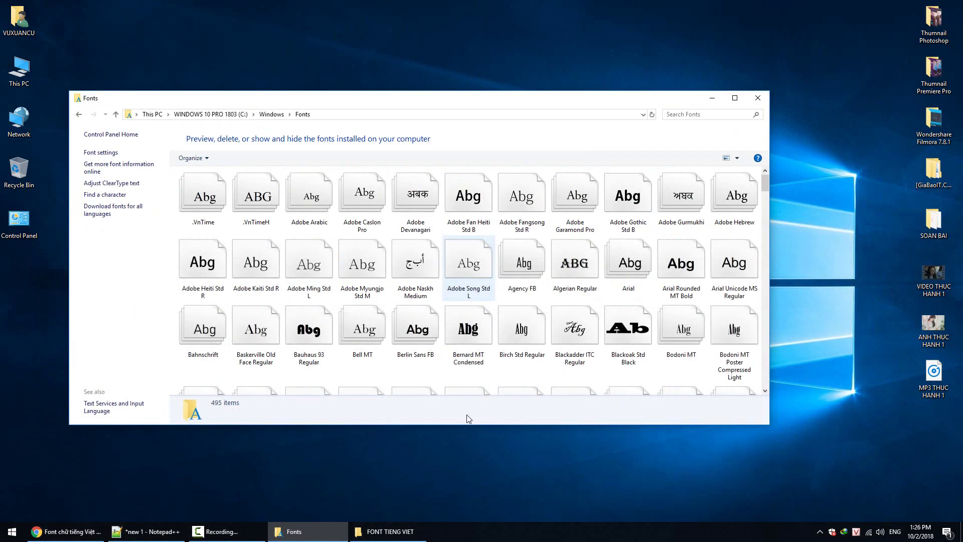
Reopen Fonts from the Windows folder and paste all FONT TIENG VIET font files into it, applying the replacement choice to all current items.
{"action": "left_click", "coordinate": [275, 115]}
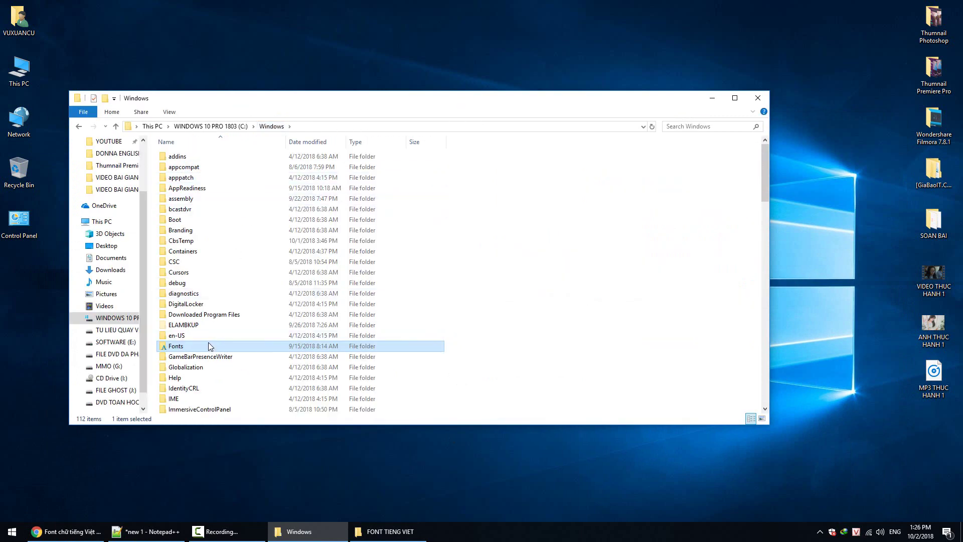
{"action": "double_click", "coordinate": [191, 347]}
{"action": "left_click", "coordinate": [390, 531]}
{"action": "key", "text": "ctrl+a"}
{"action": "right_click", "coordinate": [645, 257]}
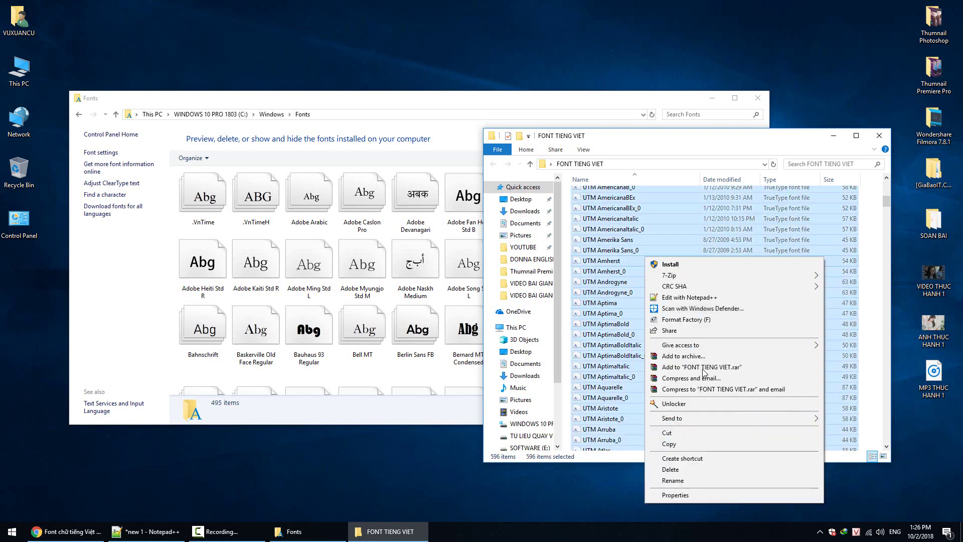
{"action": "left_click", "coordinate": [667, 444]}
{"action": "left_click", "coordinate": [833, 135]}
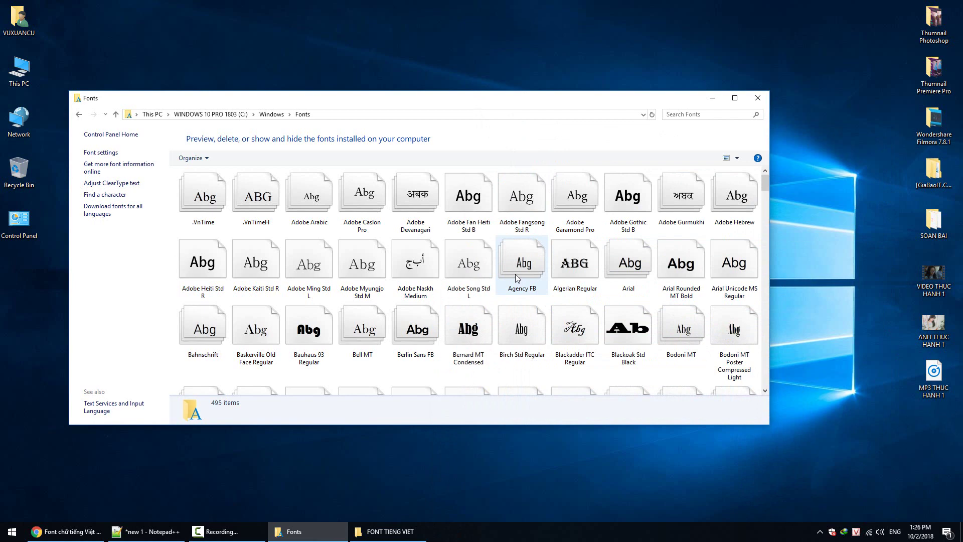
{"action": "key", "text": "ctrl+v"}
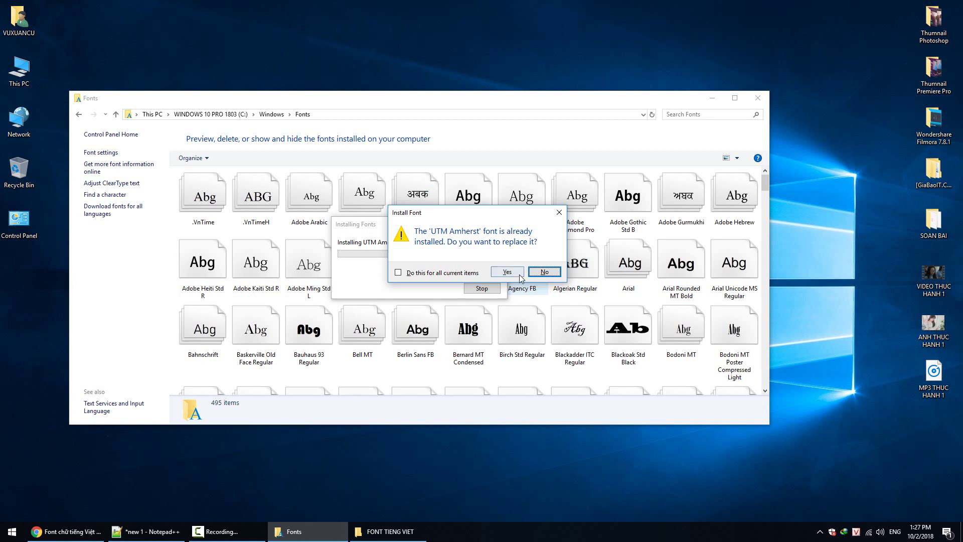
{"action": "left_click", "coordinate": [428, 273]}
Switch to Notepad++ and add the line "Yes hoặc Copy and Replace" below the paste note.
{"action": "left_click", "coordinate": [145, 531]}
{"action": "key", "text": "Return"}
{"action": "key", "text": "Return"}
{"action": "type", "text": "Yes hoặc Copy and Replace"}
{"action": "key", "text": "Return"}
{"action": "key", "text": "Return"}
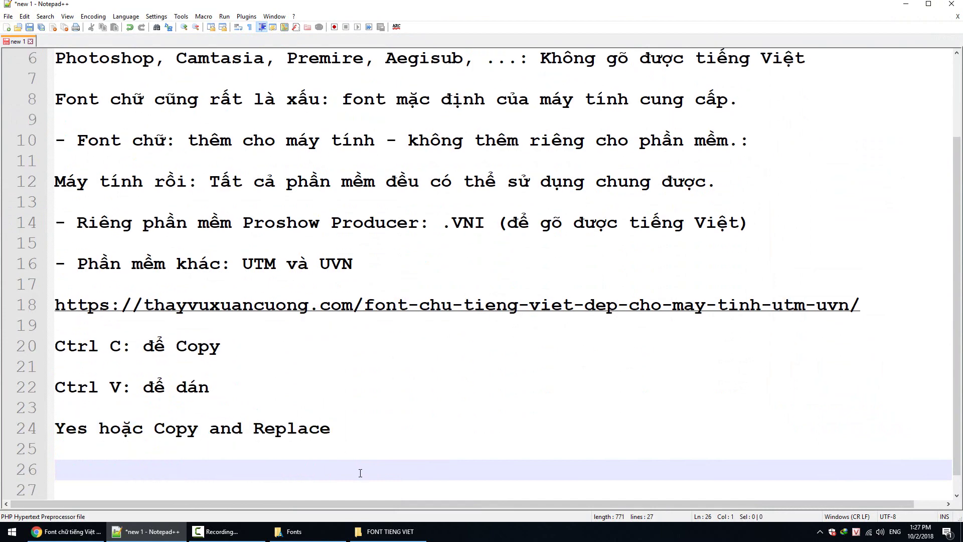
Return to the desktop and close the Feedback Hub window.
{"action": "key", "text": "super+d"}
{"action": "key", "text": "super+f"}
{"action": "left_click", "coordinate": [320, 529]}
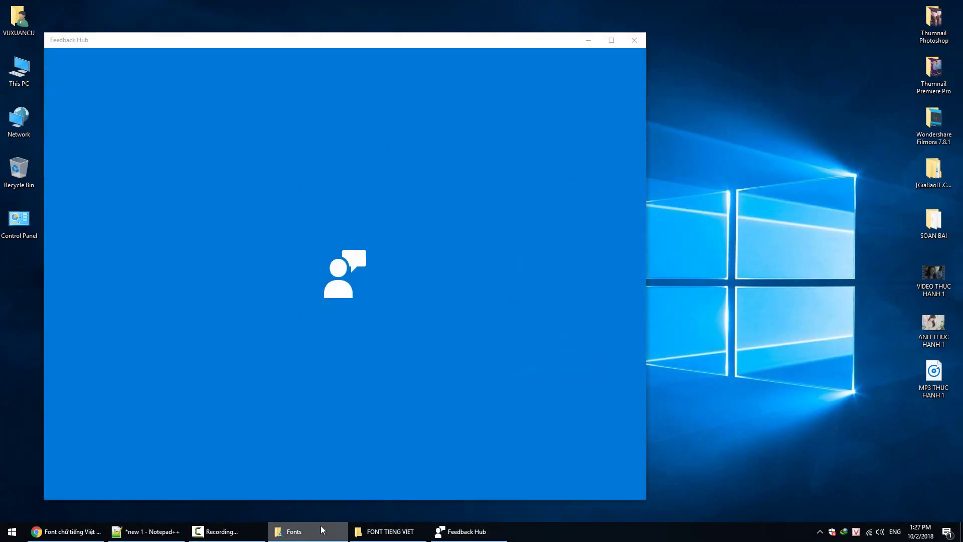
{"action": "left_click", "coordinate": [635, 41]}
Close the FONT TIENG VIET window and the Fonts window.
{"action": "left_click", "coordinate": [385, 531]}
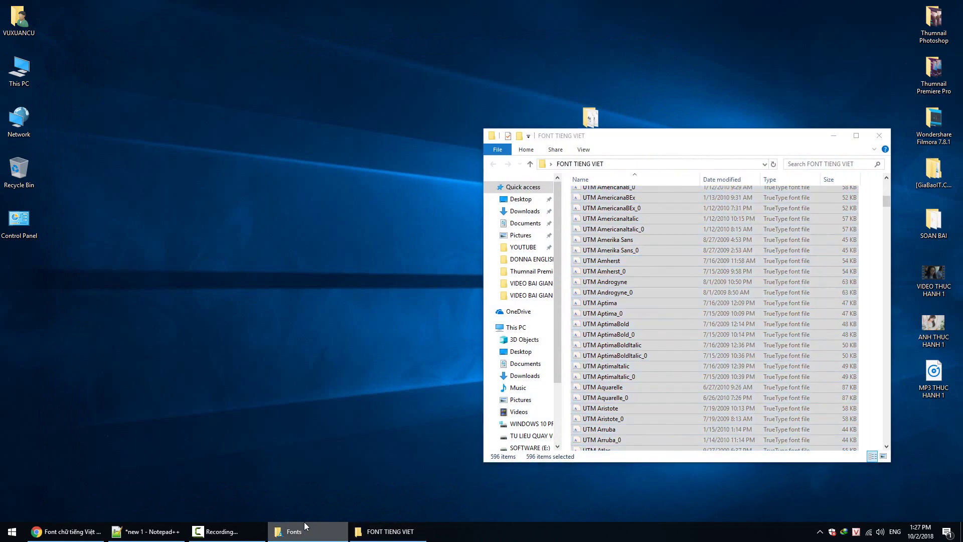
{"action": "key", "text": "alt+F4"}
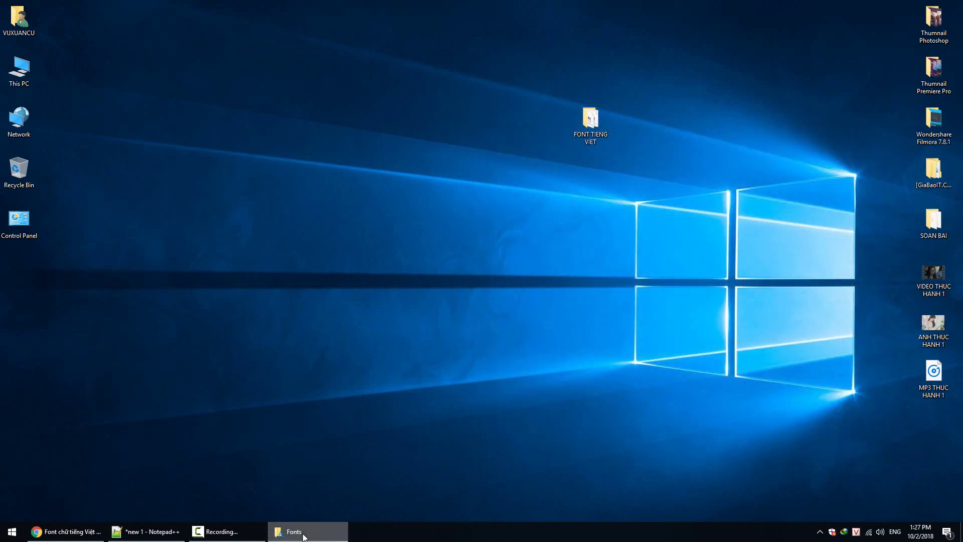
{"action": "right_click", "coordinate": [314, 529]}
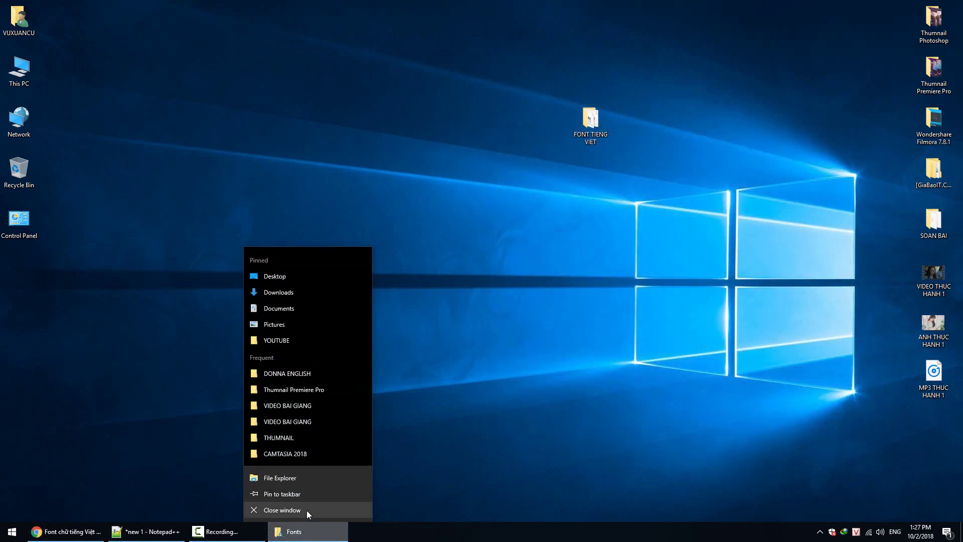
{"action": "left_click", "coordinate": [307, 511]}
Open the Fonts folder inside Windows on the C: drive and narrow its window to free the other half of the desktop.
{"action": "double_click", "coordinate": [18, 73]}
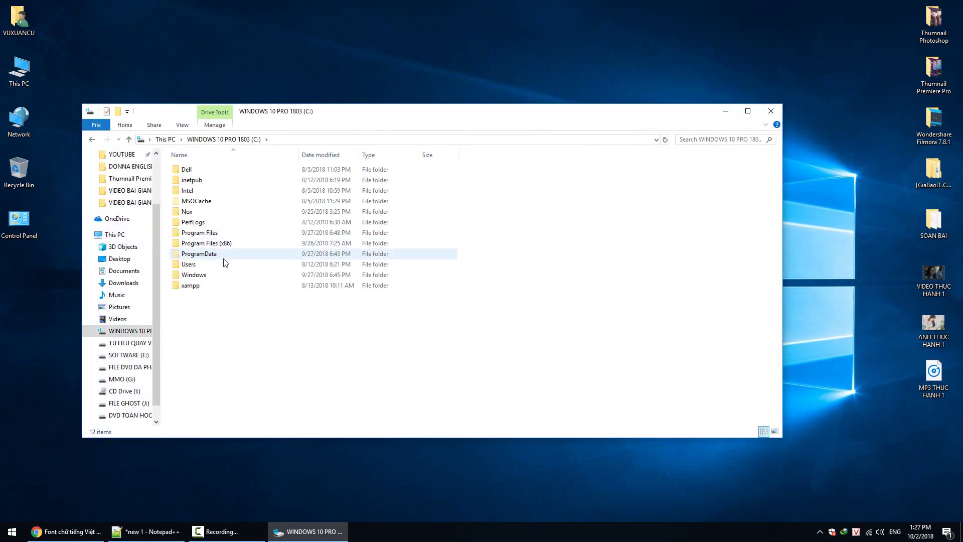
{"action": "double_click", "coordinate": [223, 279]}
{"action": "double_click", "coordinate": [221, 359]}
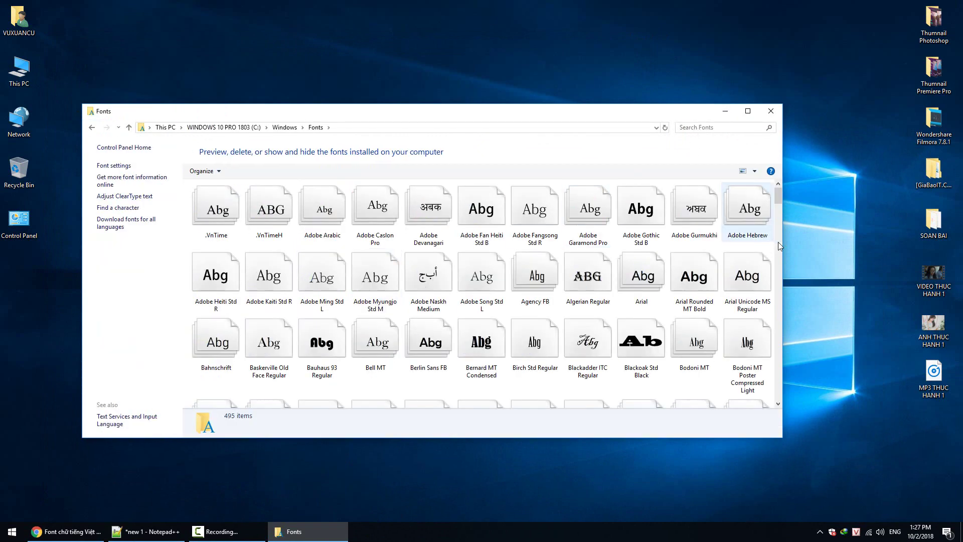
{"action": "left_click_drag", "start_coordinate": [780, 240], "coordinate": [334, 240]}
Open the FONT TIENG VIET folder on the desktop, copy all its font files, and close the folder.
{"action": "double_click", "coordinate": [594, 142]}
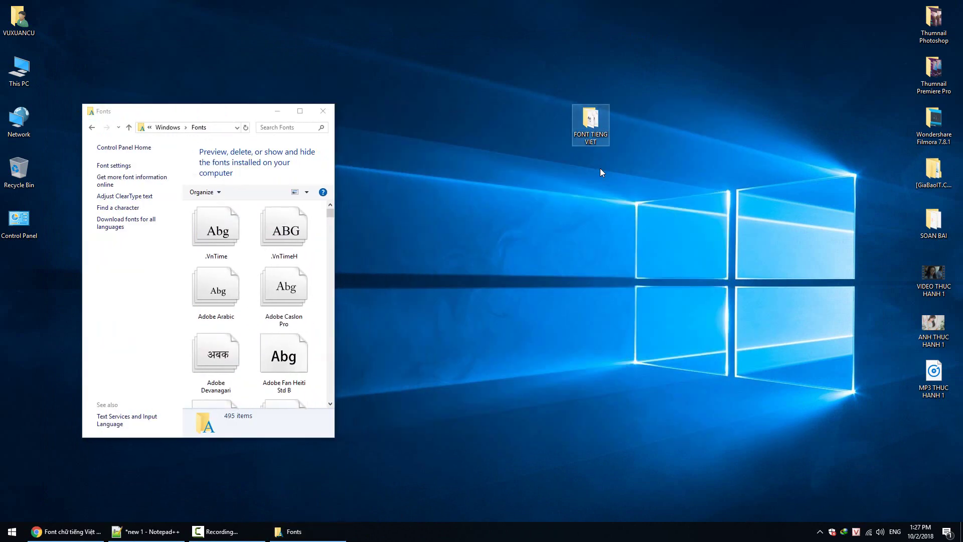
{"action": "left_click_drag", "start_coordinate": [210, 128], "coordinate": [686, 125]}
{"action": "key", "text": "ctrl+a"}
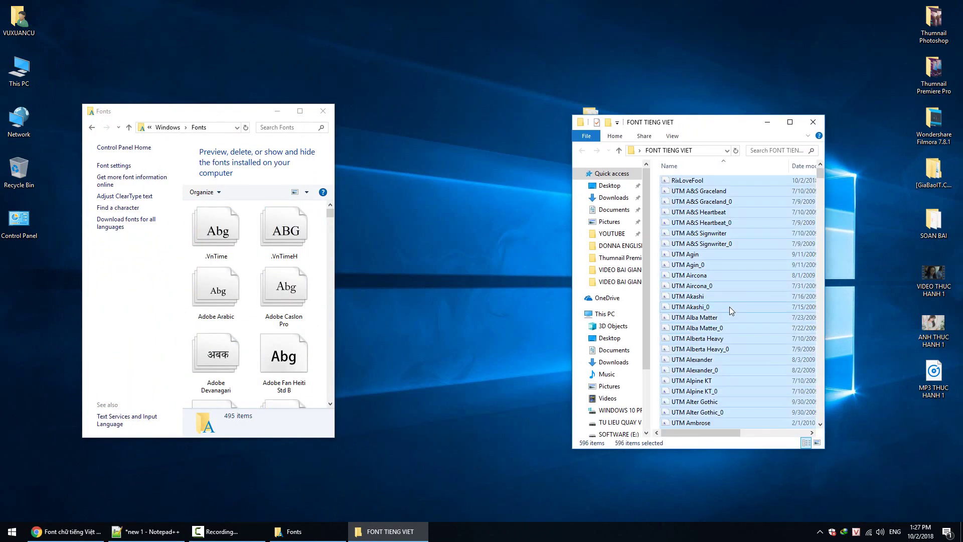
{"action": "right_click", "coordinate": [730, 305]}
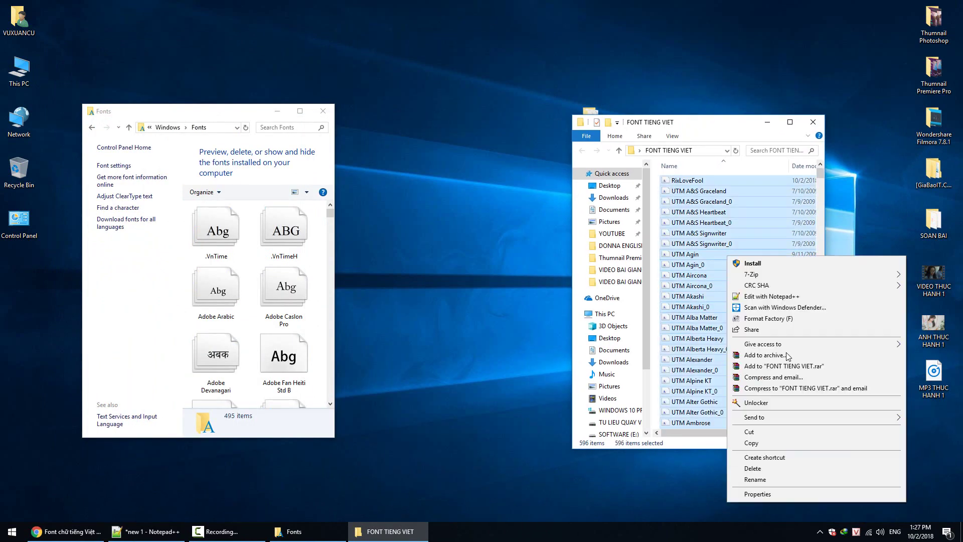
{"action": "left_click", "coordinate": [772, 444]}
{"action": "left_click", "coordinate": [812, 122]}
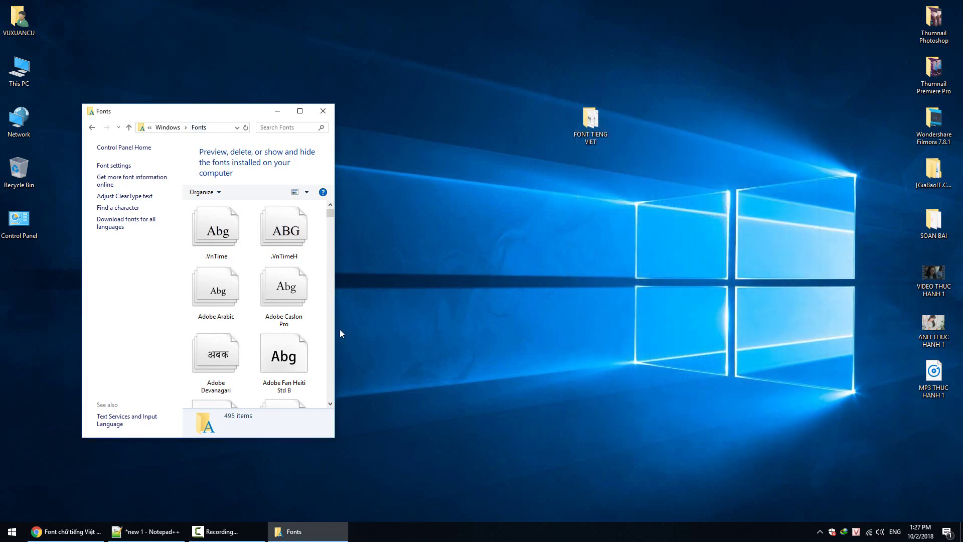
Paste the copied fonts into the Fonts folder, replacing already installed fonts for all current items.
{"action": "key", "text": "ctrl+v"}
{"action": "left_click", "coordinate": [428, 272]}
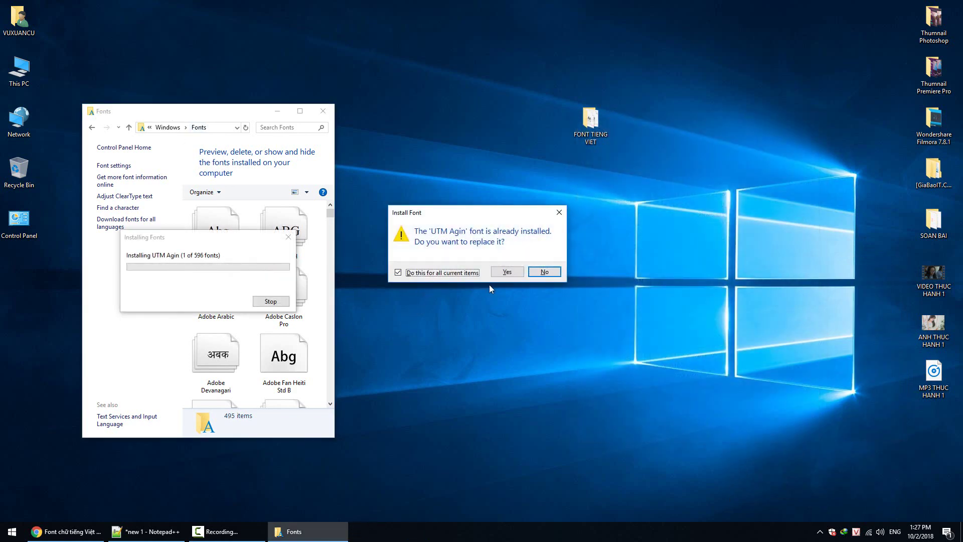
{"action": "left_click", "coordinate": [505, 271]}
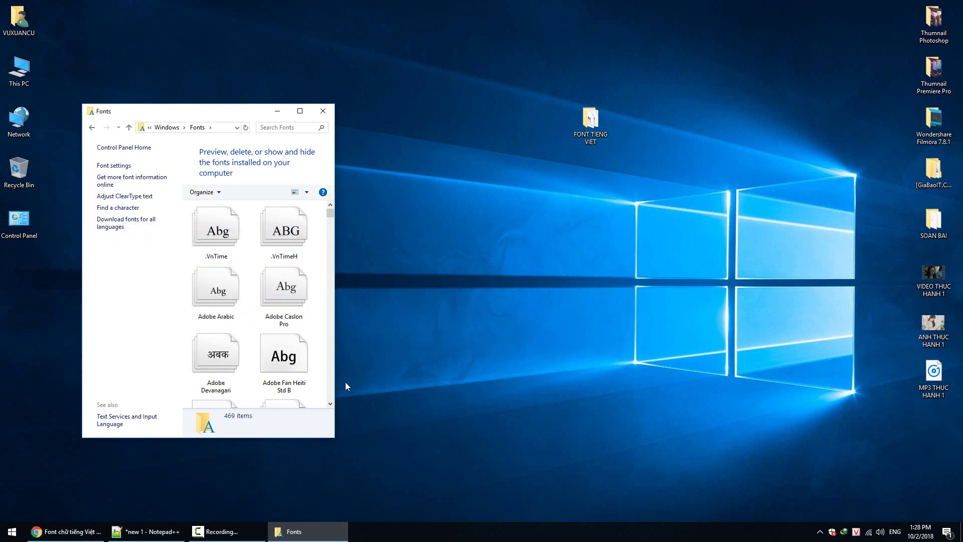
Widen the Fonts window, look through the installed UTM and UVN fonts, and close the window.
{"action": "left_click_drag", "start_coordinate": [343, 348], "coordinate": [961, 348]}
{"action": "scroll", "coordinate": [591, 286], "scroll_direction": "down", "scroll_amount": 20}
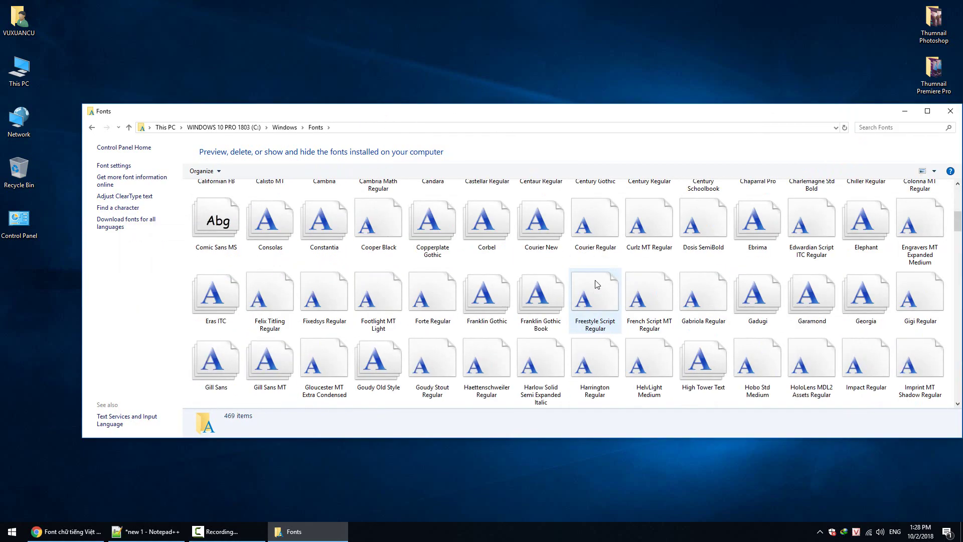
{"action": "scroll", "coordinate": [592, 287], "scroll_direction": "down", "scroll_amount": 3}
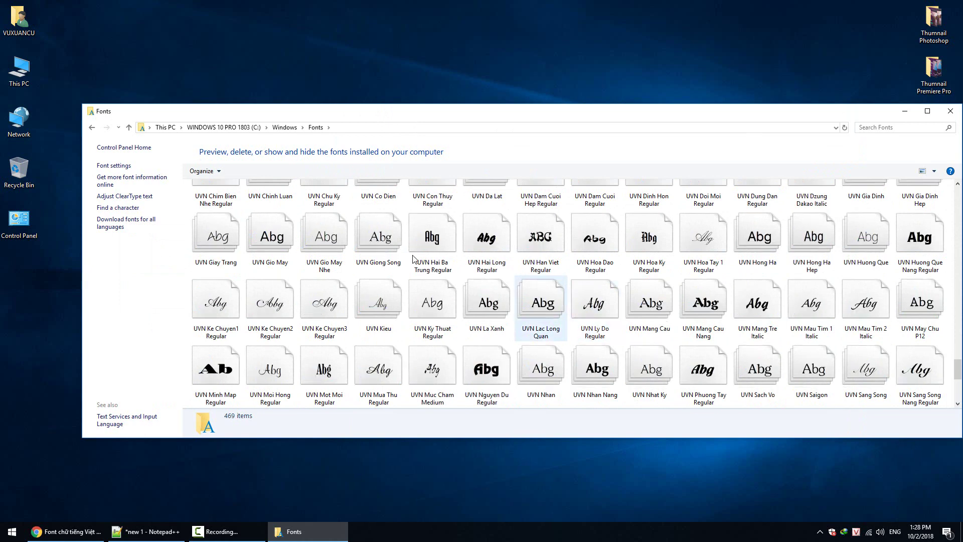
{"action": "left_click", "coordinate": [478, 314]}
{"action": "left_click", "coordinate": [480, 270]}
{"action": "scroll", "coordinate": [462, 296], "scroll_direction": "up", "scroll_amount": 3}
{"action": "left_click", "coordinate": [533, 286]}
{"action": "left_click", "coordinate": [495, 244]}
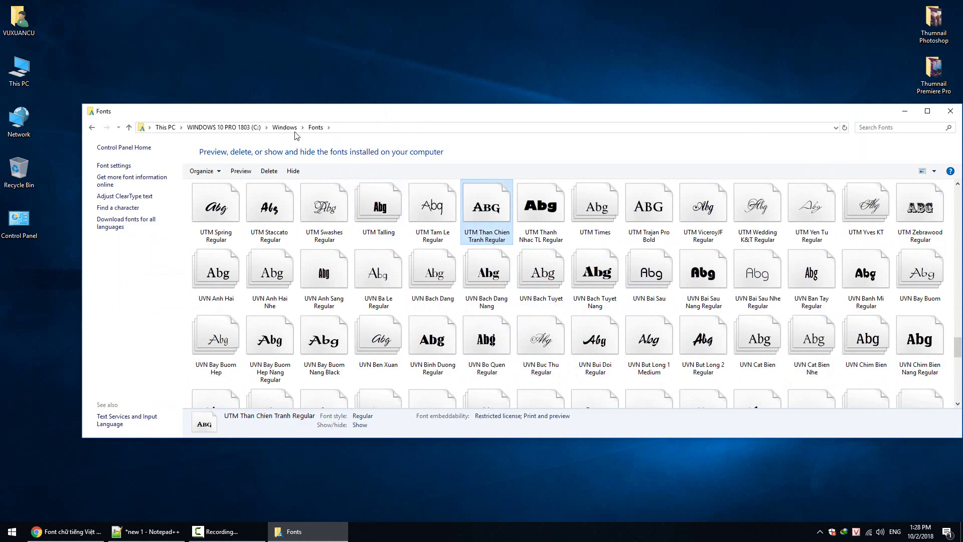
{"action": "left_click", "coordinate": [315, 127]}
{"action": "scroll", "coordinate": [587, 326], "scroll_direction": "down", "scroll_amount": 5}
{"action": "scroll", "coordinate": [587, 327], "scroll_direction": "down", "scroll_amount": 10}
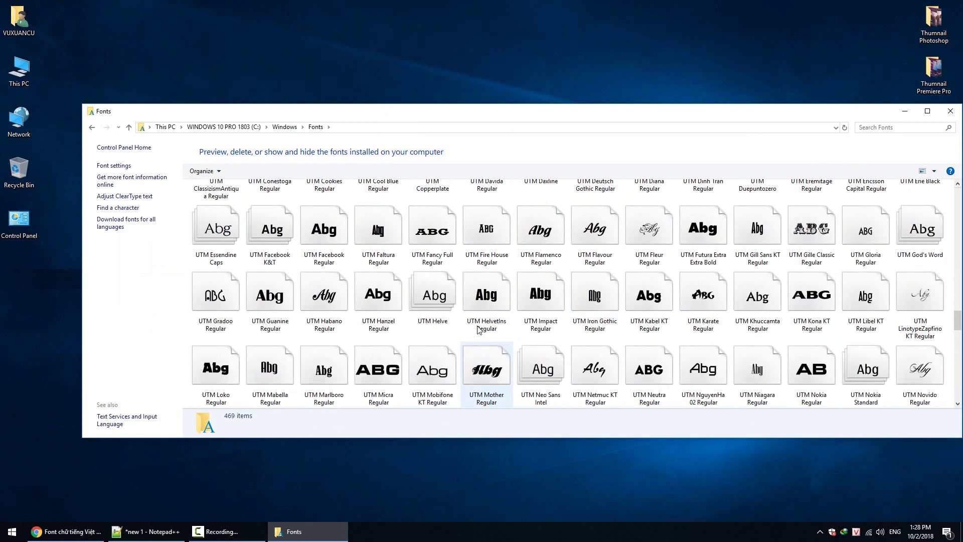
{"action": "left_click", "coordinate": [482, 312]}
{"action": "scroll", "coordinate": [450, 346], "scroll_direction": "down", "scroll_amount": 5}
{"action": "left_click", "coordinate": [439, 375]}
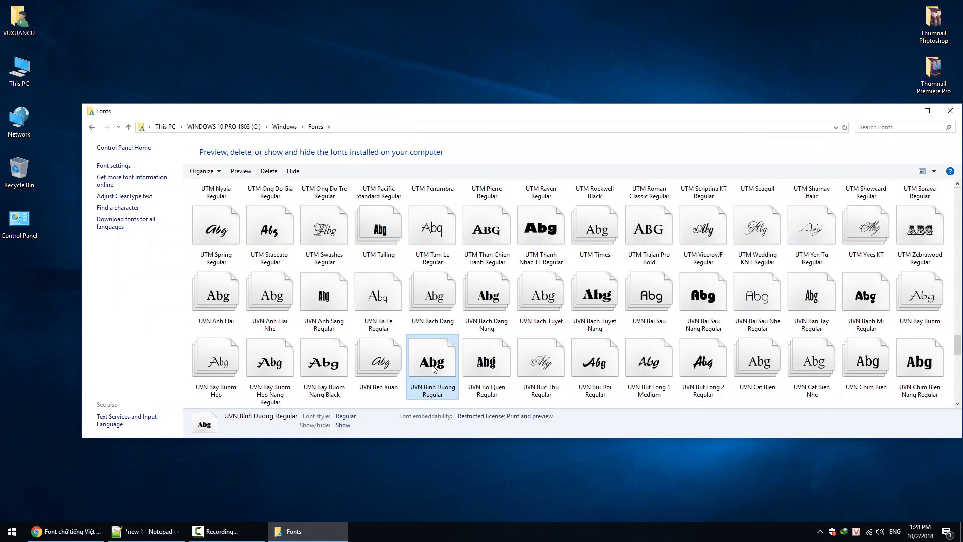
{"action": "left_click", "coordinate": [950, 111]}
Search Windows for "word", launch Word and create a blank document.
{"action": "left_click", "coordinate": [146, 531]}
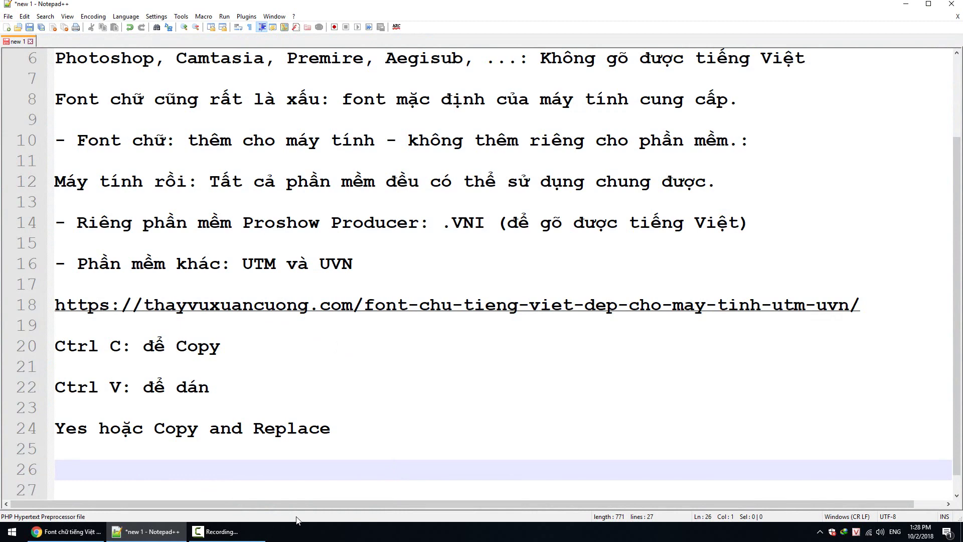
{"action": "left_click", "coordinate": [148, 531]}
{"action": "left_click", "coordinate": [9, 532]}
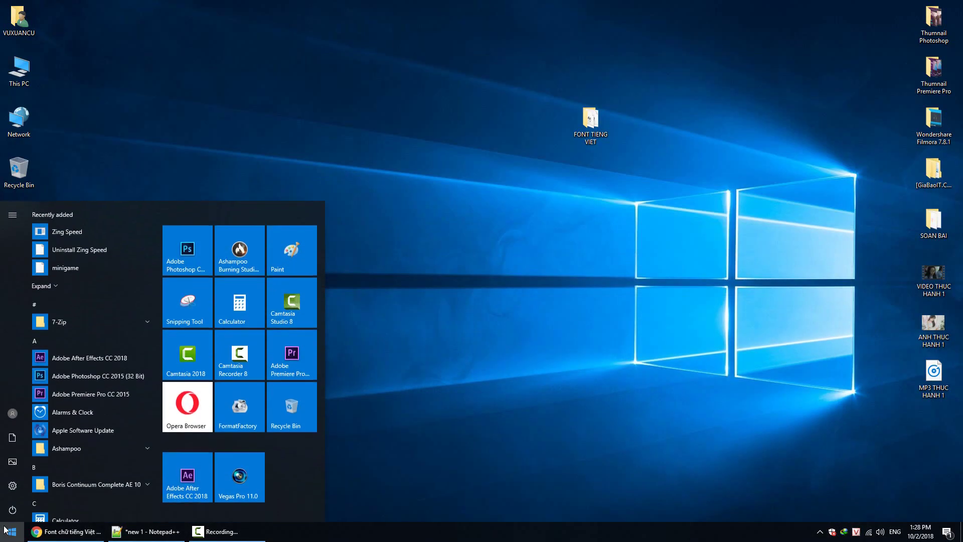
{"action": "type", "text": "utm"}
{"action": "key", "text": "BackSpace"}
{"action": "key", "text": "BackSpace"}
{"action": "key", "text": "BackSpace"}
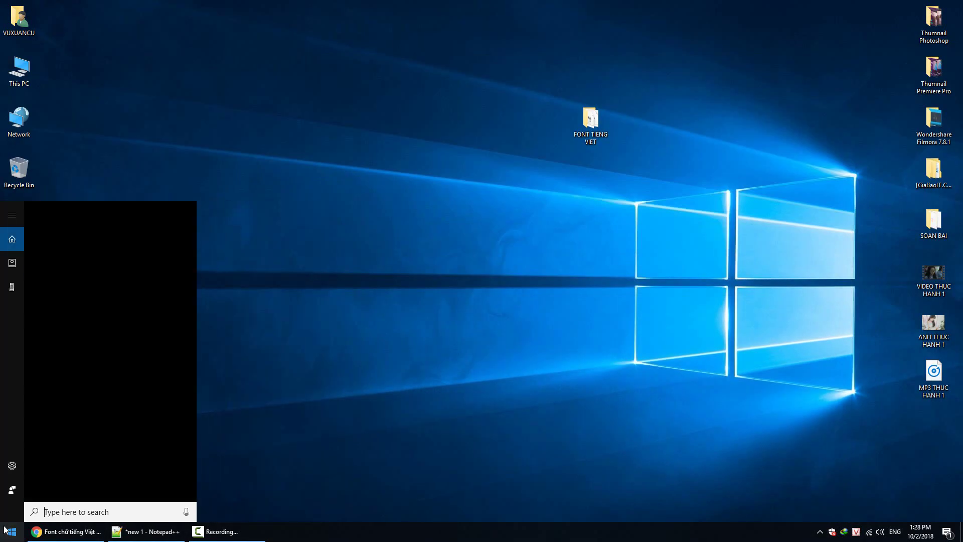
{"action": "type", "text": "word"}
{"action": "key", "text": "Return"}
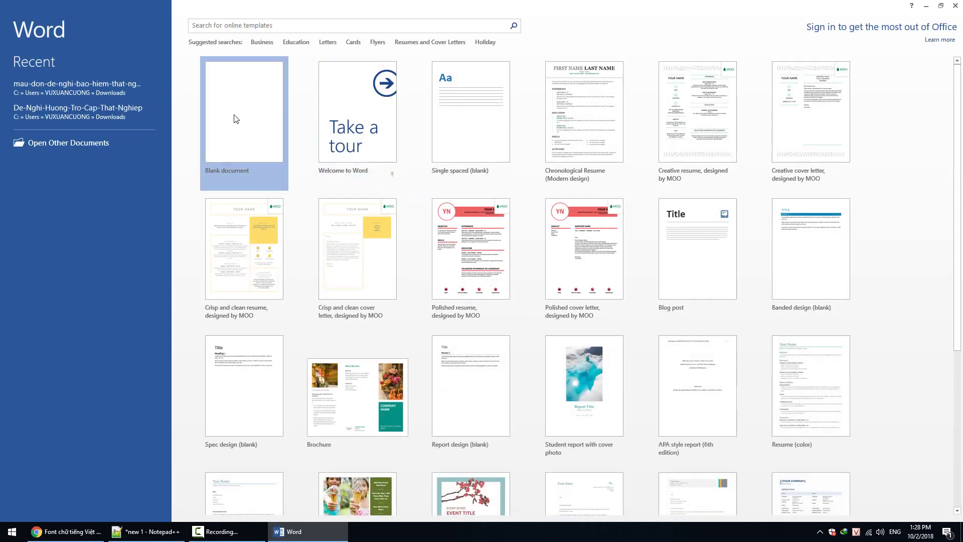
{"action": "left_click", "coordinate": [234, 118]}
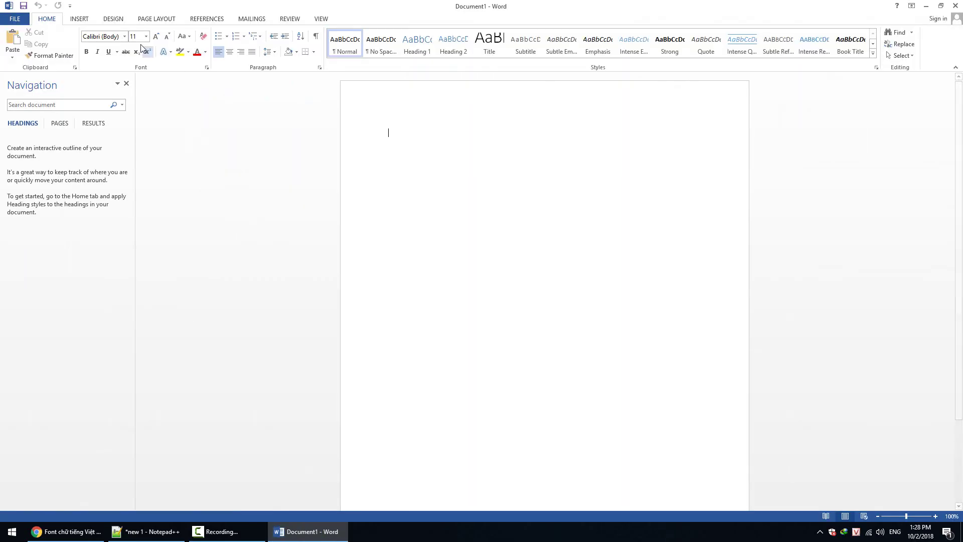
Browse Word's font list to examine the UTM and UVN font entries.
{"action": "left_click", "coordinate": [125, 36]}
{"action": "left_click_drag", "start_coordinate": [216, 64], "coordinate": [224, 260]}
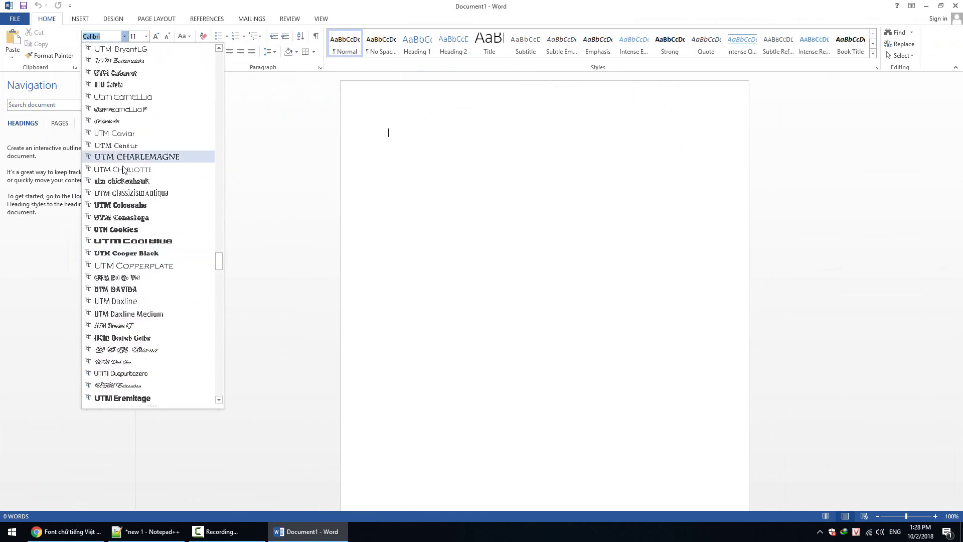
{"action": "left_click_drag", "start_coordinate": [219, 264], "coordinate": [221, 324]}
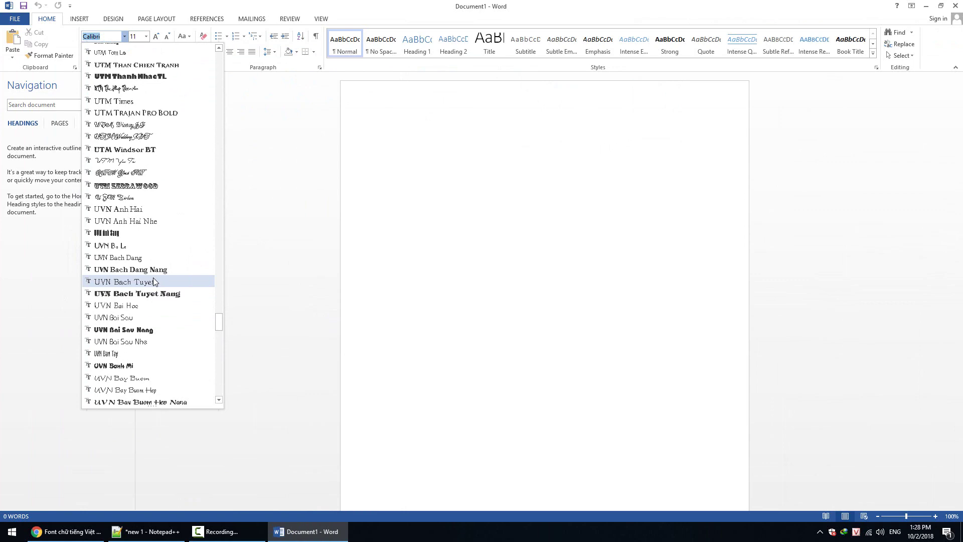
{"action": "left_click_drag", "start_coordinate": [218, 322], "coordinate": [219, 246]}
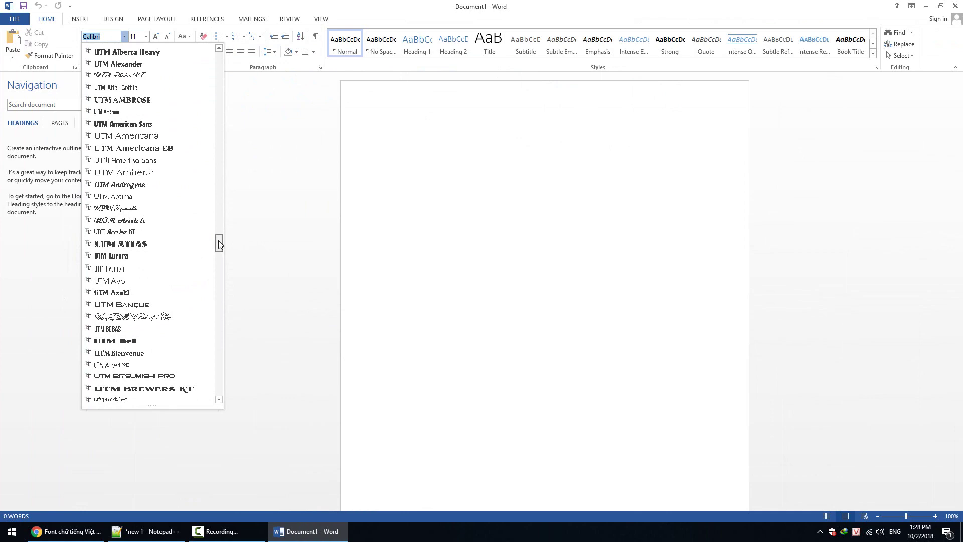
{"action": "left_click_drag", "start_coordinate": [219, 240], "coordinate": [222, 228]}
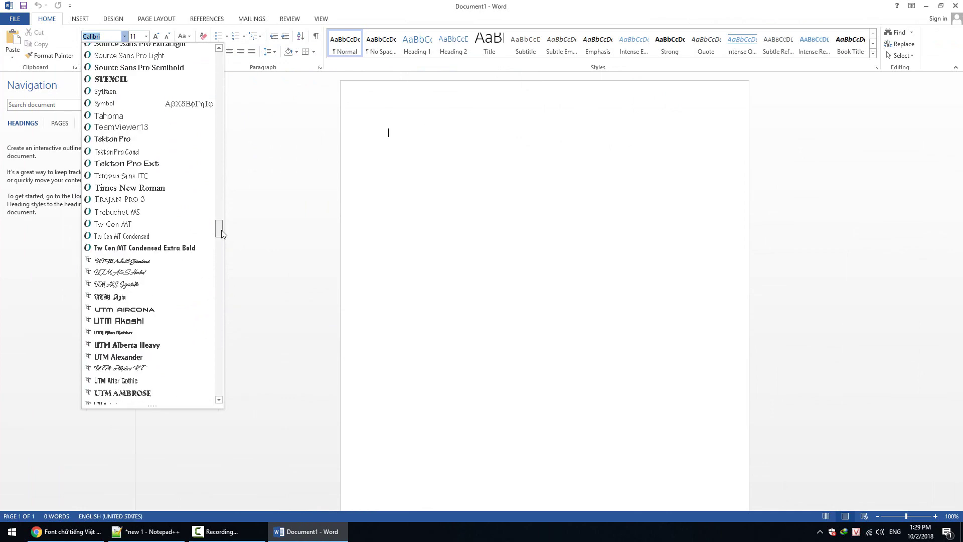
{"action": "scroll", "coordinate": [151, 230], "scroll_direction": "down", "scroll_amount": 10}
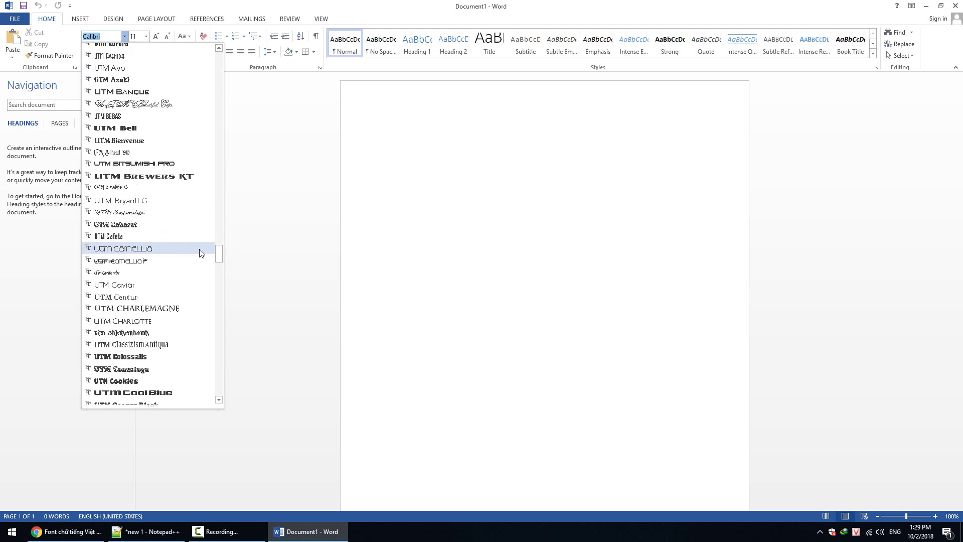
Switch to Notepad++, highlight the software names in the Photoshop, Camtasia, Premire, Aegisub line, and return to Word.
{"action": "key", "text": "alt+Tab"}
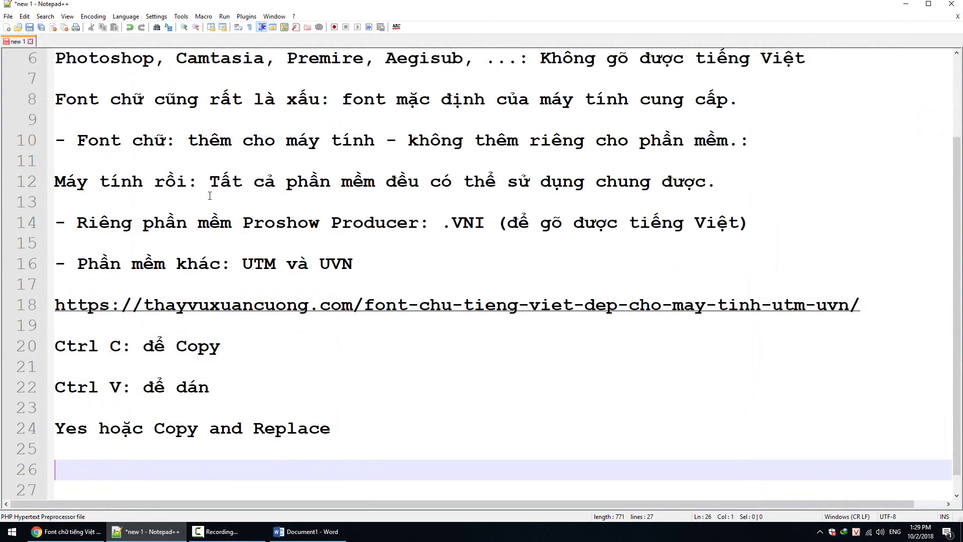
{"action": "scroll", "coordinate": [133, 254], "scroll_direction": "up", "scroll_amount": 2}
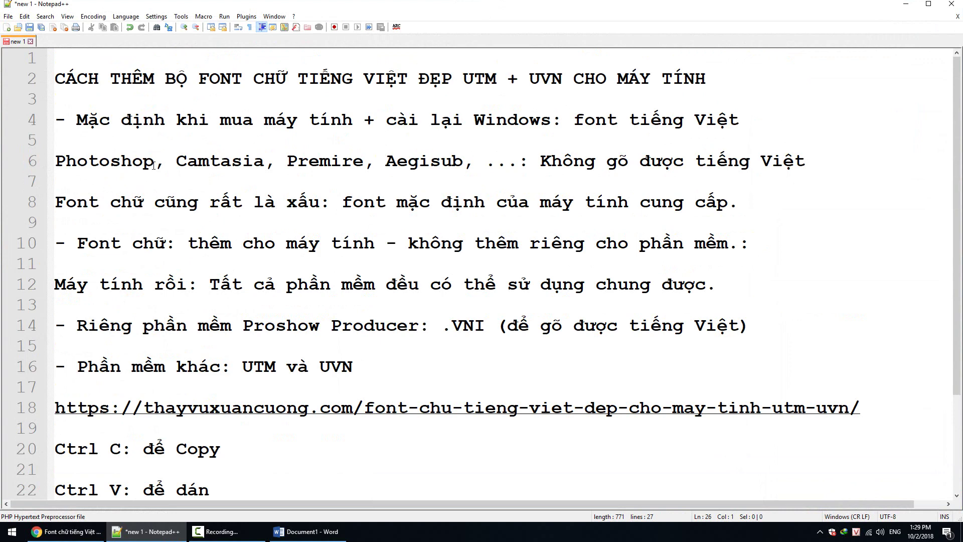
{"action": "left_click_drag", "start_coordinate": [154, 163], "coordinate": [296, 162]}
{"action": "left_click", "coordinate": [319, 161]}
{"action": "left_click", "coordinate": [364, 161], "text": "shift"}
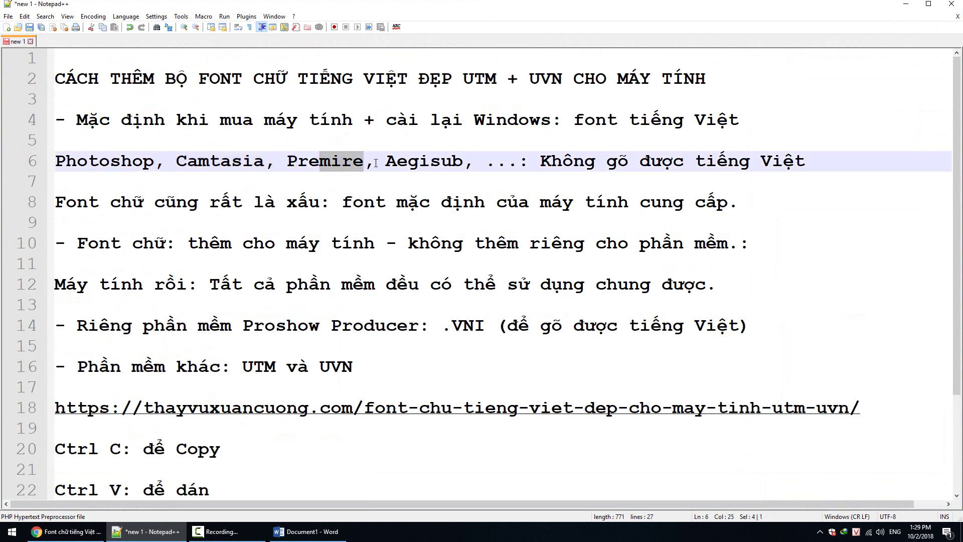
{"action": "left_click_drag", "start_coordinate": [385, 161], "coordinate": [452, 159]}
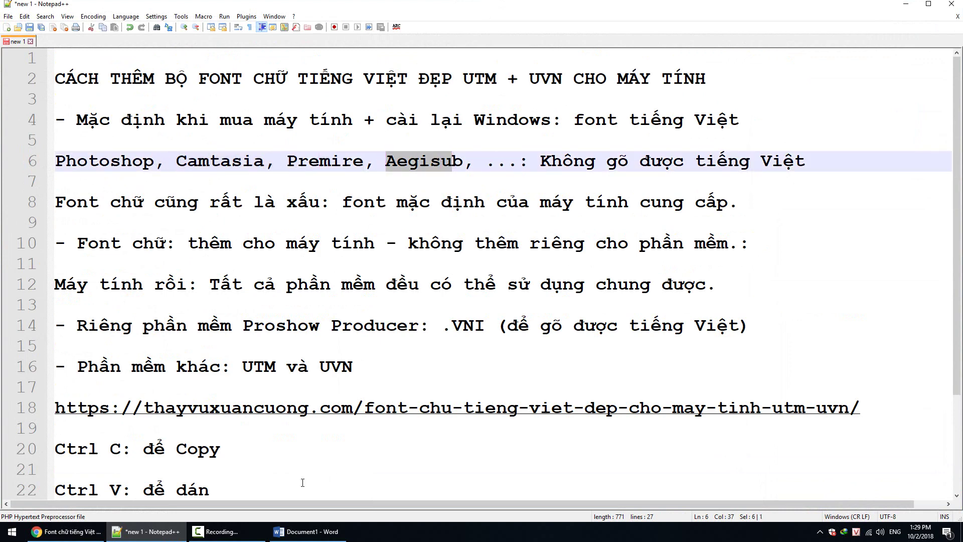
{"action": "left_click", "coordinate": [306, 531]}
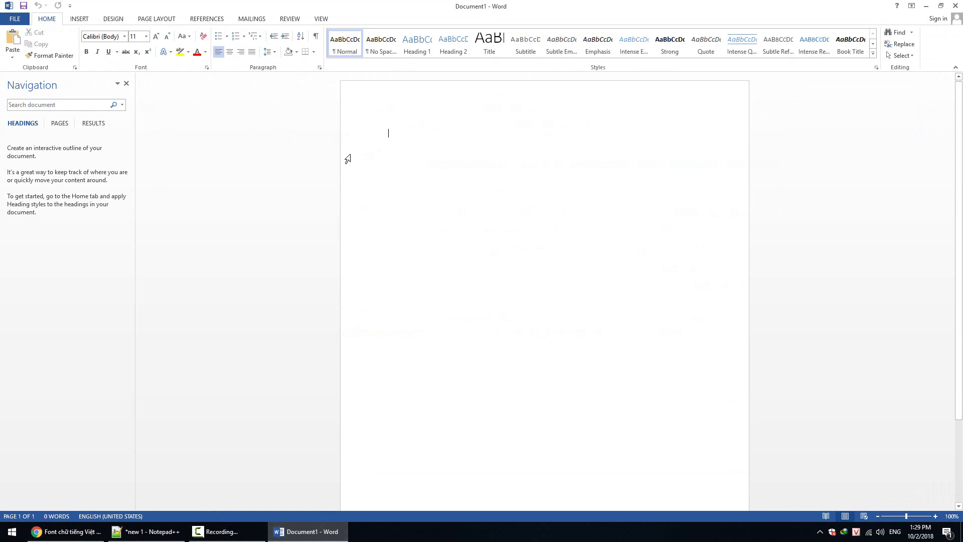
Set the font to Times New Roman and write "Font mặc định của word" in the blank document.
{"action": "left_click", "coordinate": [110, 39]}
{"action": "type", "text": "Tie"}
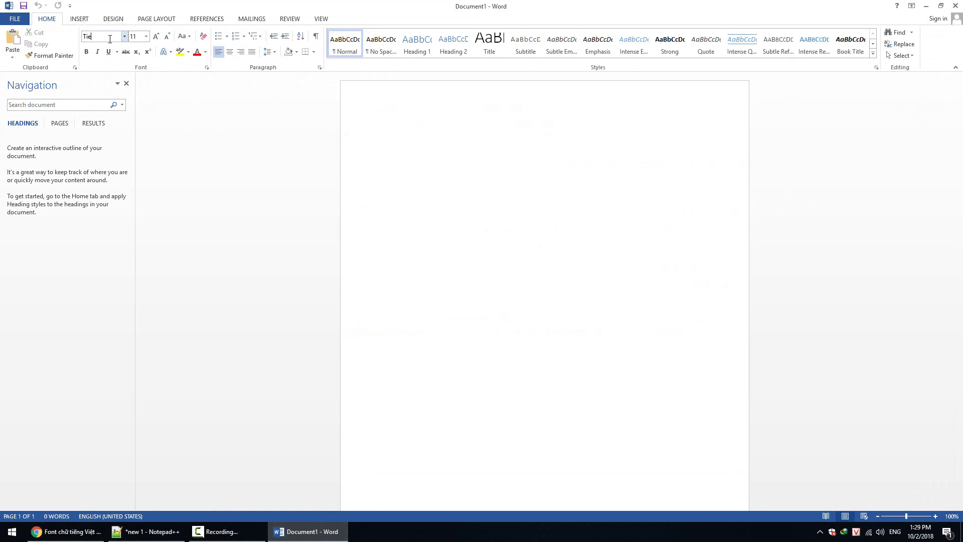
{"action": "key", "text": "BackSpace"}
{"action": "type", "text": "me"}
{"action": "key", "text": "Return"}
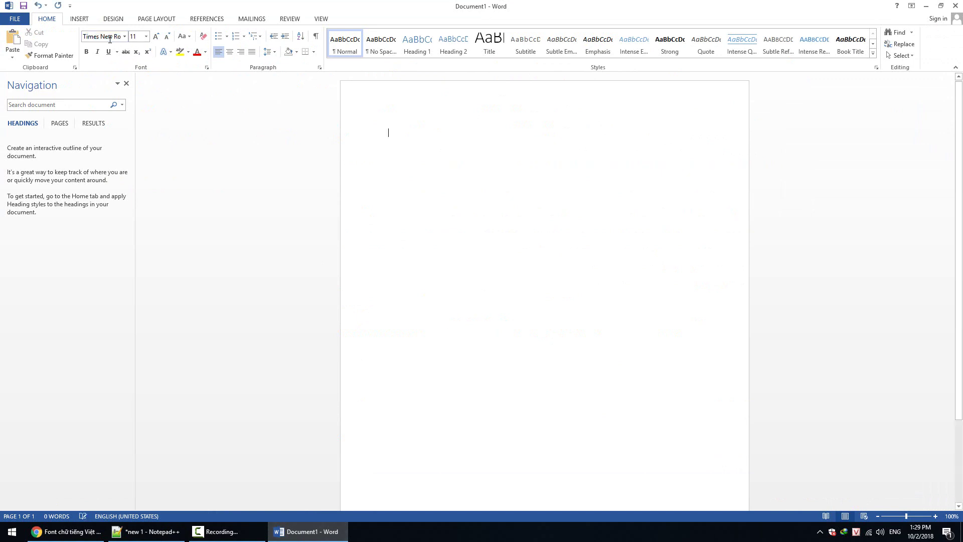
{"action": "type", "text": "Font mặc định của word"}
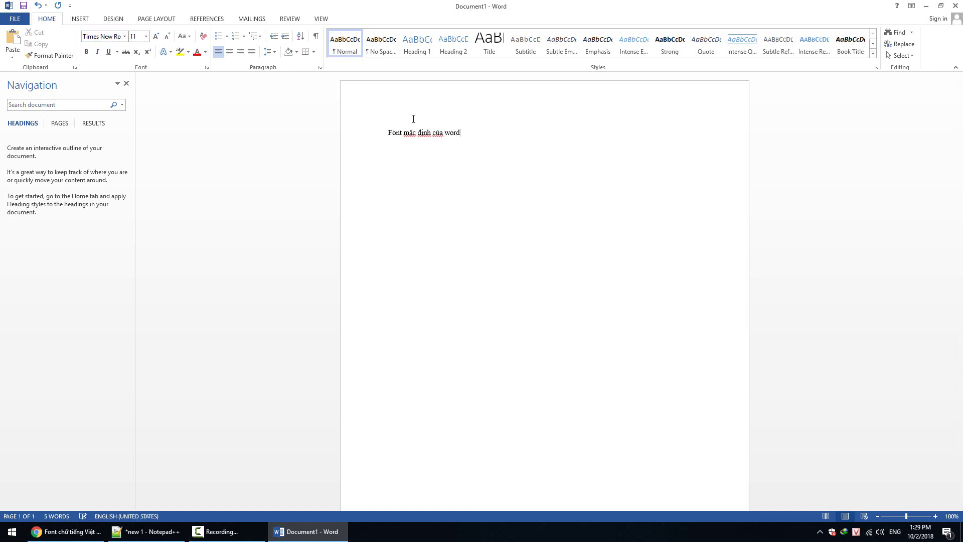
Set the font size of the whole text to 28.
{"action": "key", "text": "ctrl+a"}
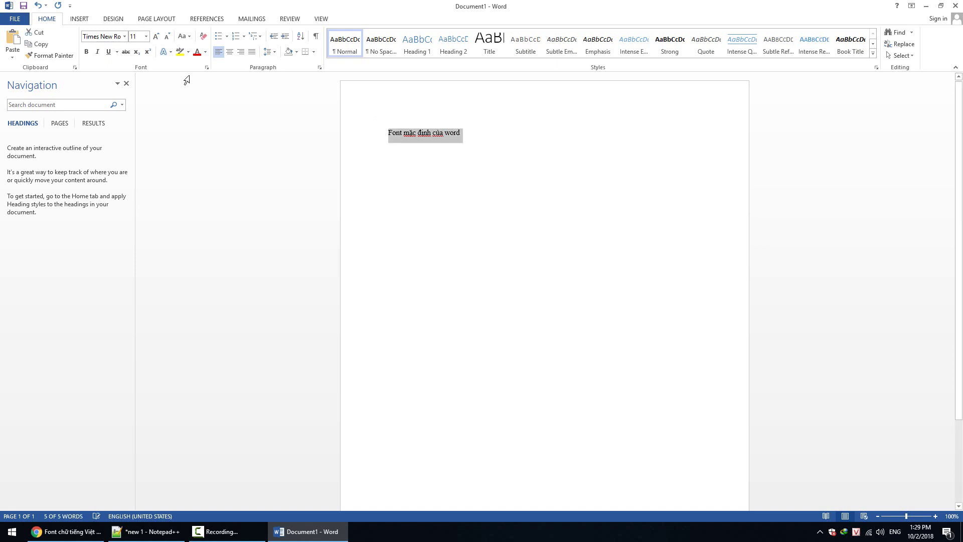
{"action": "left_click", "coordinate": [145, 36]}
{"action": "left_click", "coordinate": [134, 162]}
{"action": "left_click", "coordinate": [535, 195]}
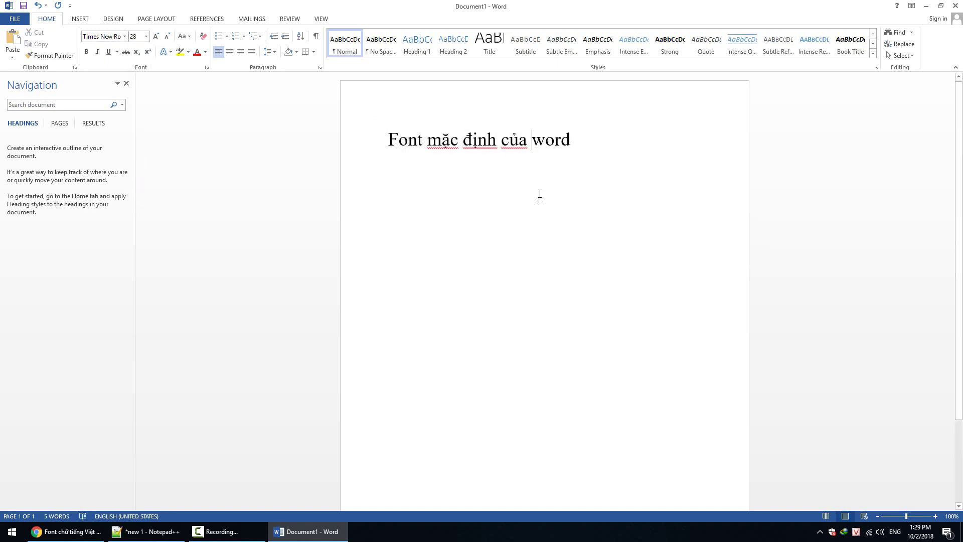
Select the whole line "Font mặc định của word".
{"action": "triple_click", "coordinate": [580, 136]}
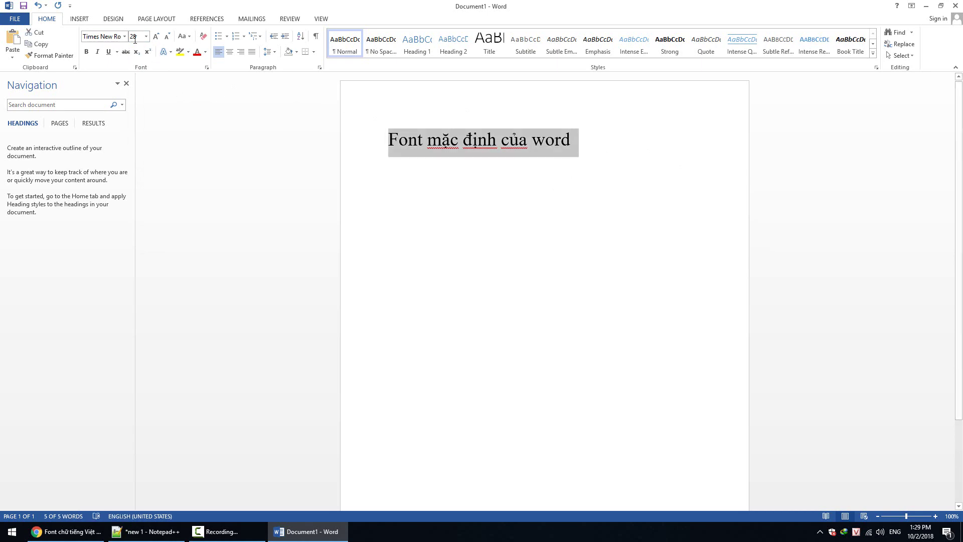